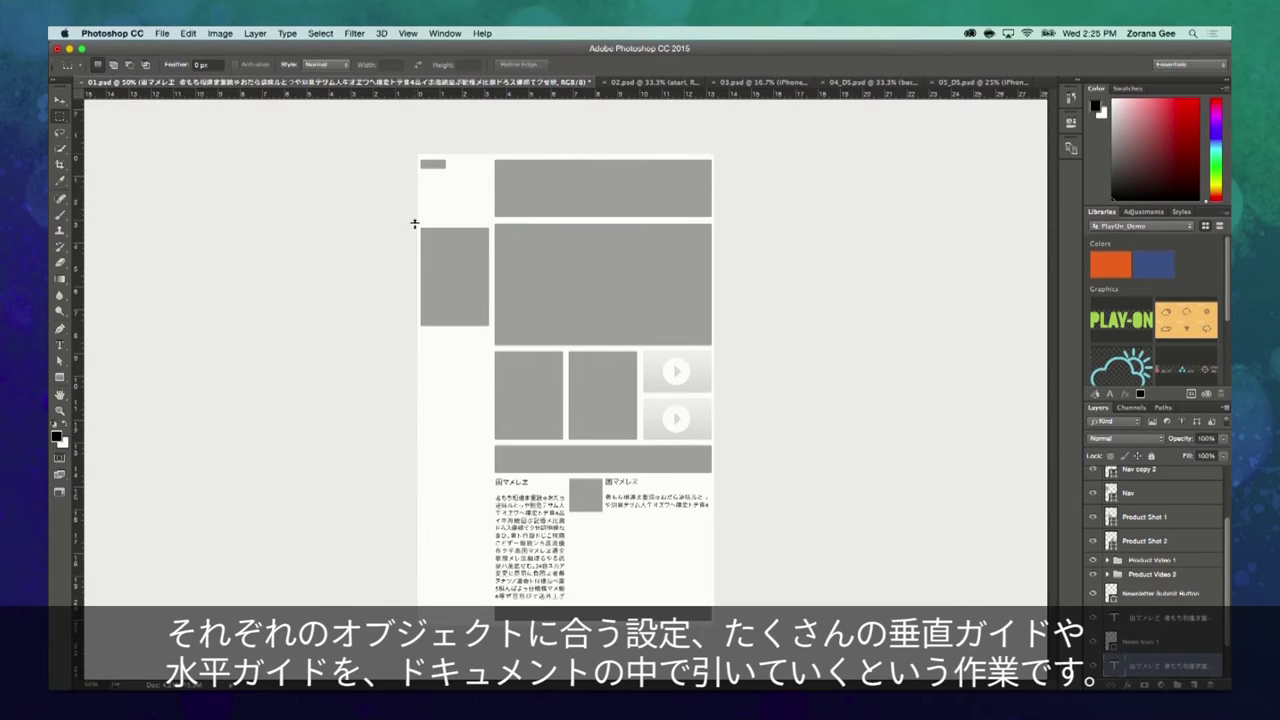
# Step: Drag out a horizontal and a vertical guide across the wireframe, then undo the vertical one
pyautogui.moveTo(519, 96); pyautogui.dragTo(537, 345)
pyautogui.moveTo(83, 250); pyautogui.dragTo(206, 250)
pyautogui.press('super+alt+z')
pyautogui.press('super+alt+z')
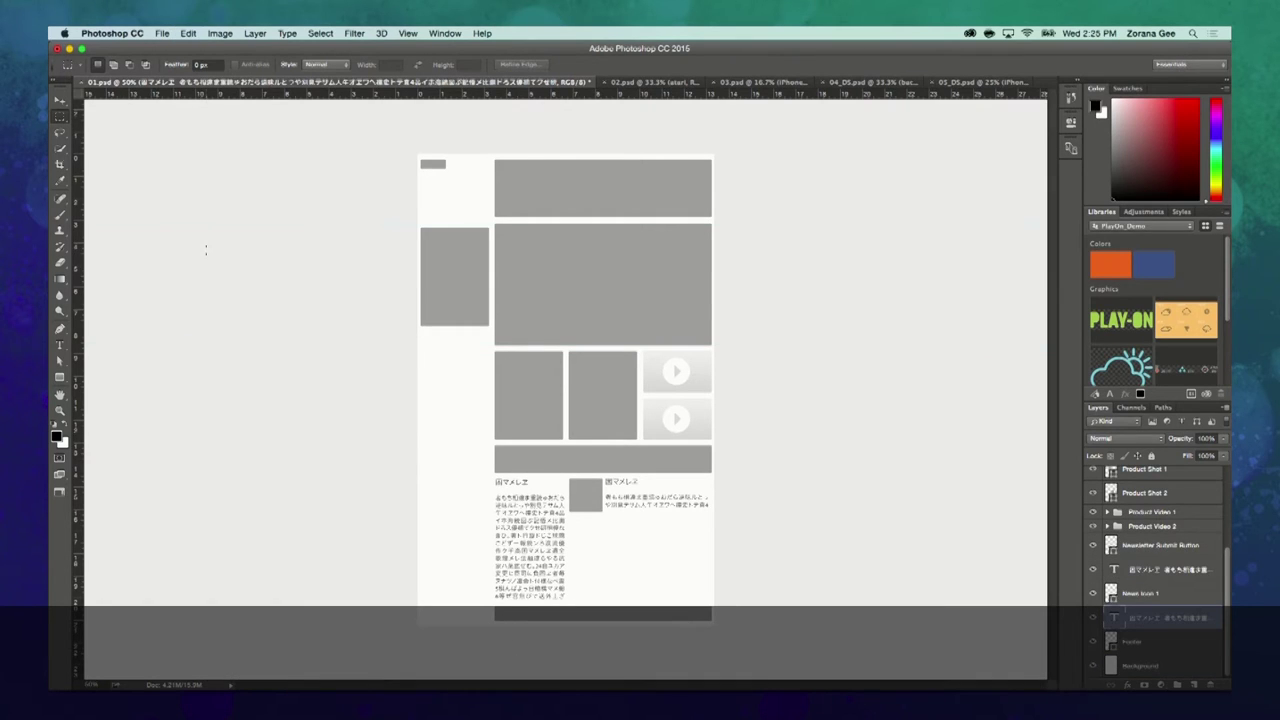
# Step: With the Move tool, select the Header and other wireframe blocks through the Newsletter Submit Button
pyautogui.press('v')
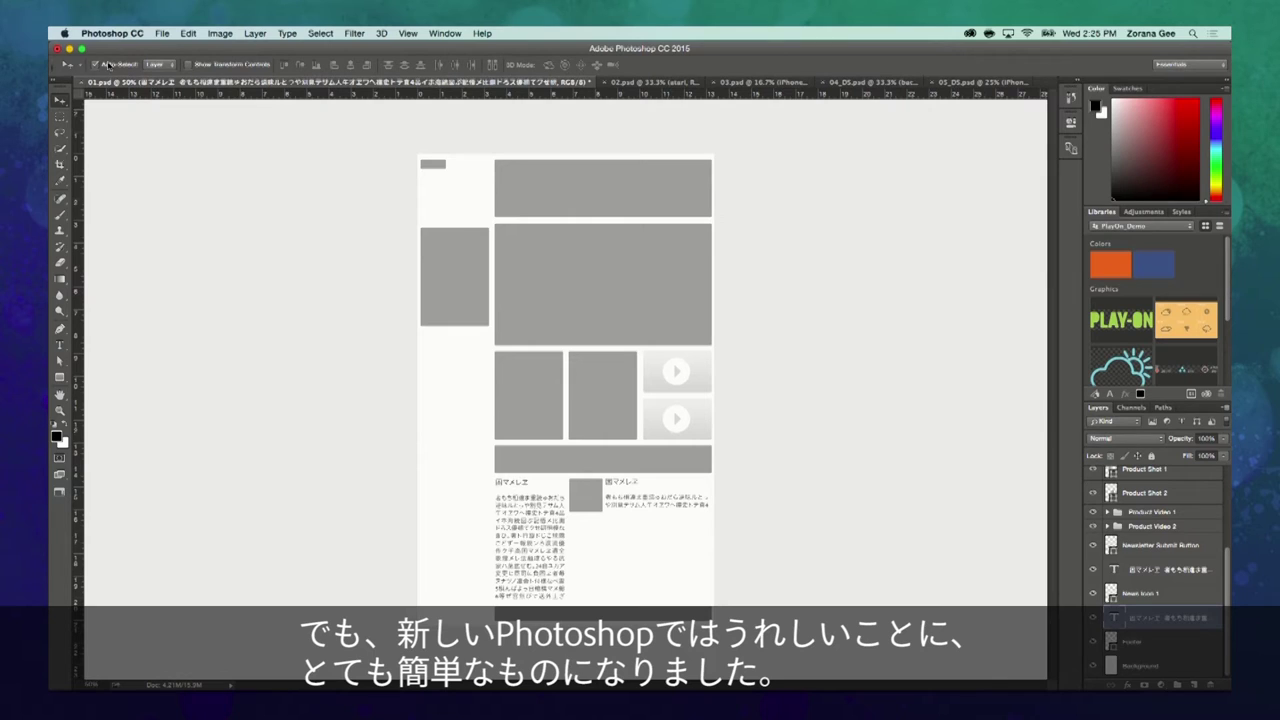
pyautogui.click(524, 184)
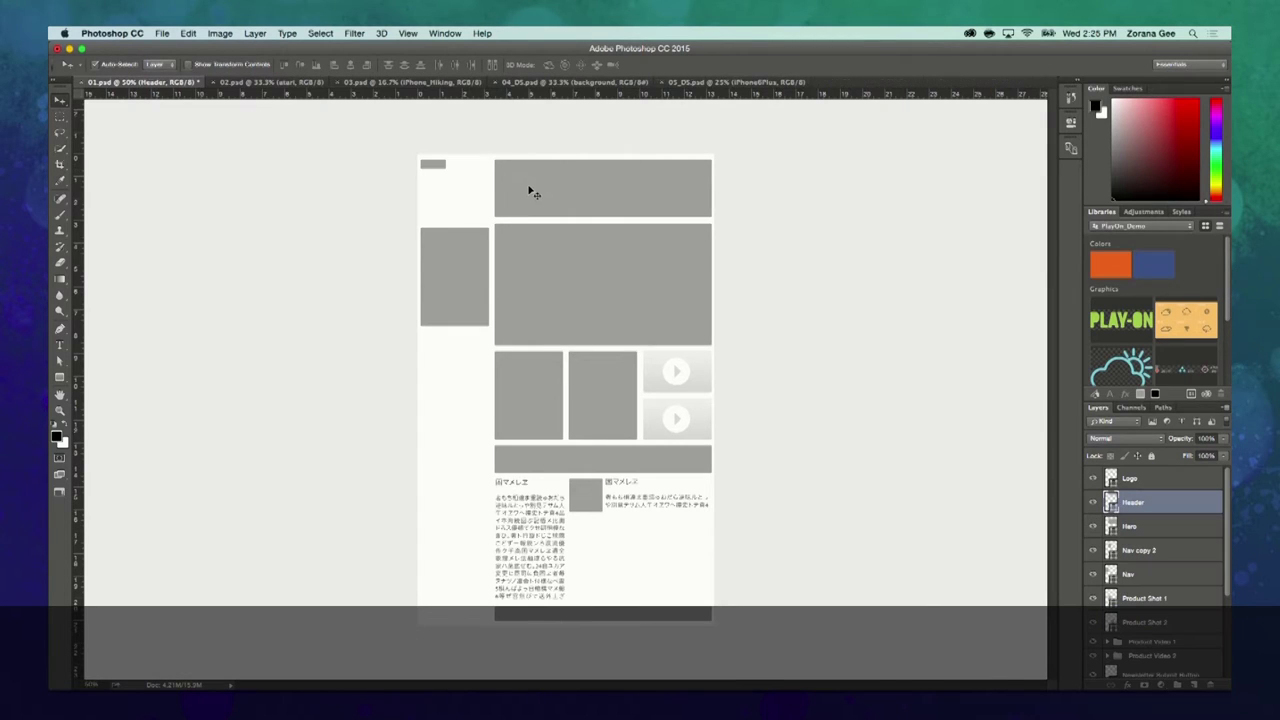
pyautogui.keyDown('shift'); pyautogui.click(460, 284); pyautogui.keyUp('shift')
pyautogui.keyDown('shift'); pyautogui.click(552, 300); pyautogui.keyUp('shift')
pyautogui.keyDown('shift'); pyautogui.click(577, 396); pyautogui.keyUp('shift')
pyautogui.keyDown('shift'); pyautogui.click(568, 446); pyautogui.keyUp('shift')
pyautogui.keyDown('shift'); pyautogui.click(548, 466); pyautogui.keyUp('shift')
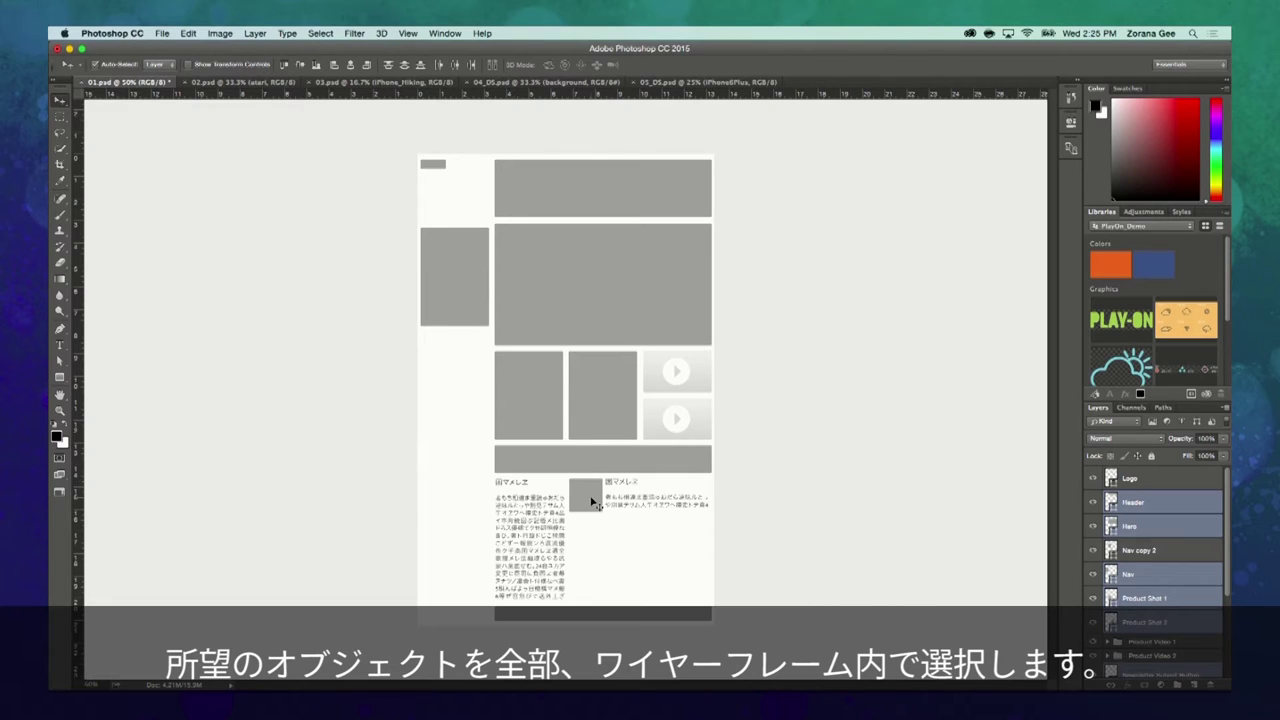
# Step: Create guides with View > New Guides From Shape, then switch to 02.psd
pyautogui.click(410, 34)
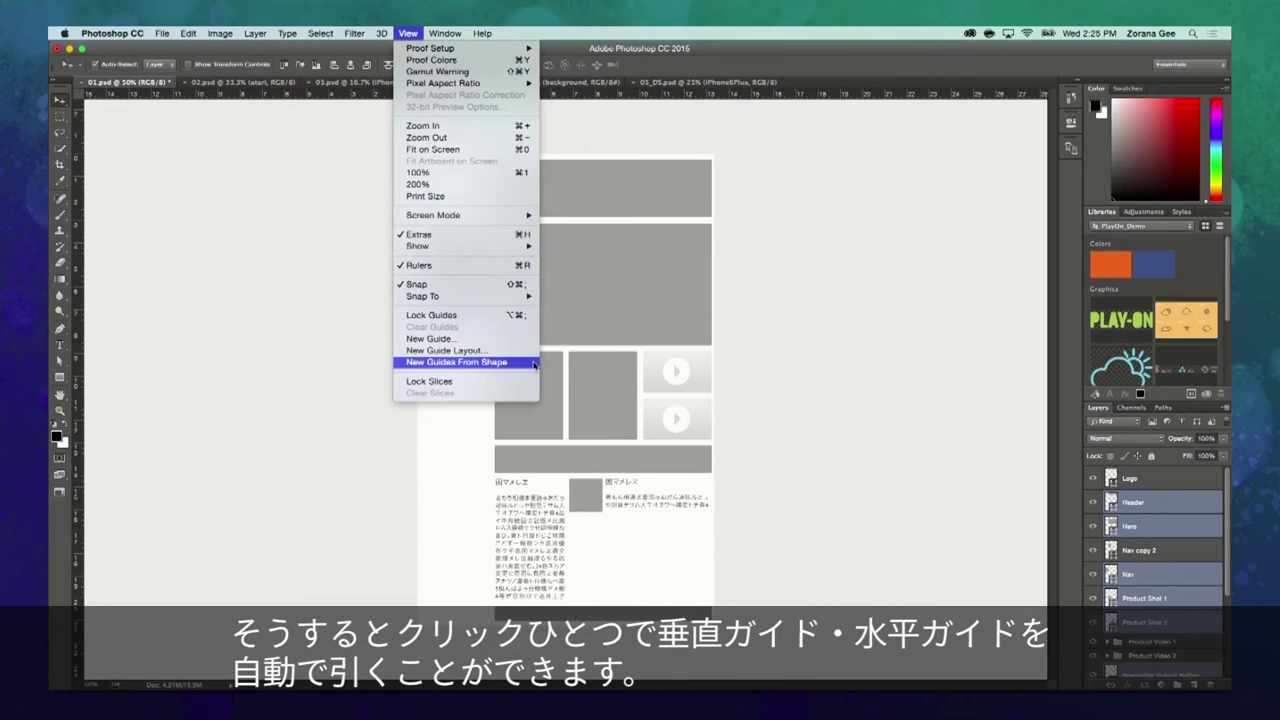
pyautogui.click(470, 362)
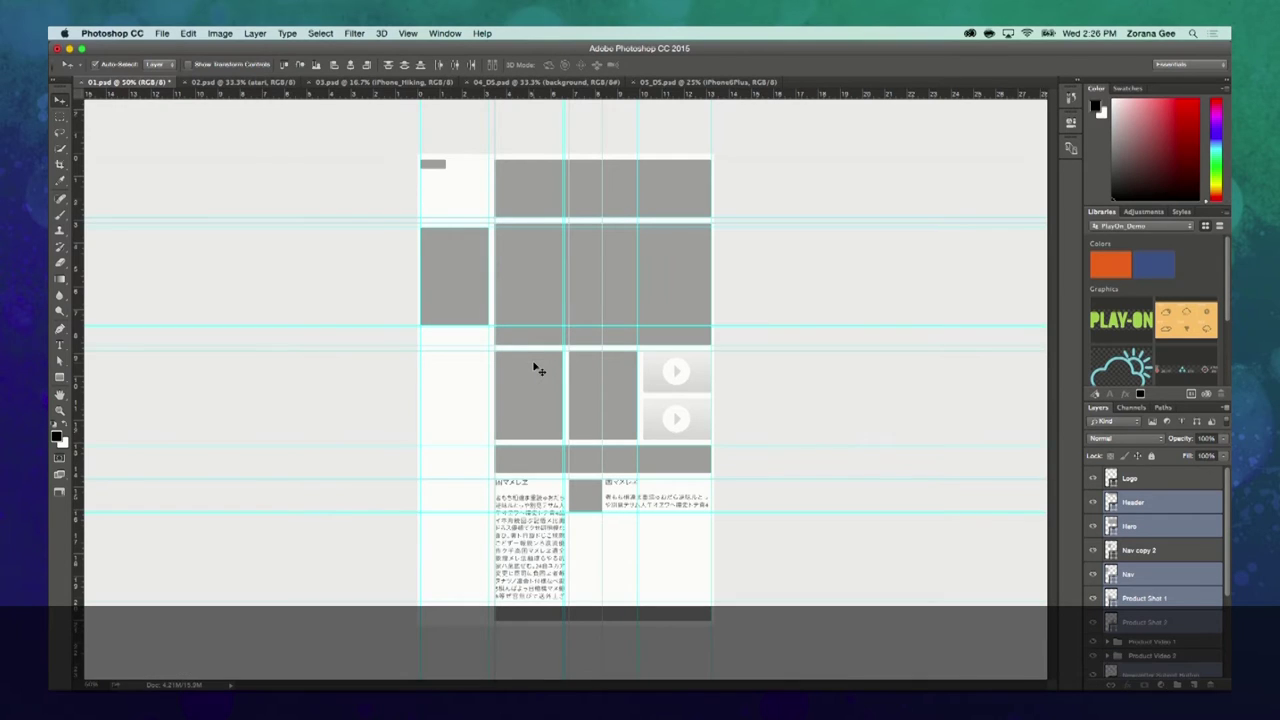
pyautogui.click(240, 83)
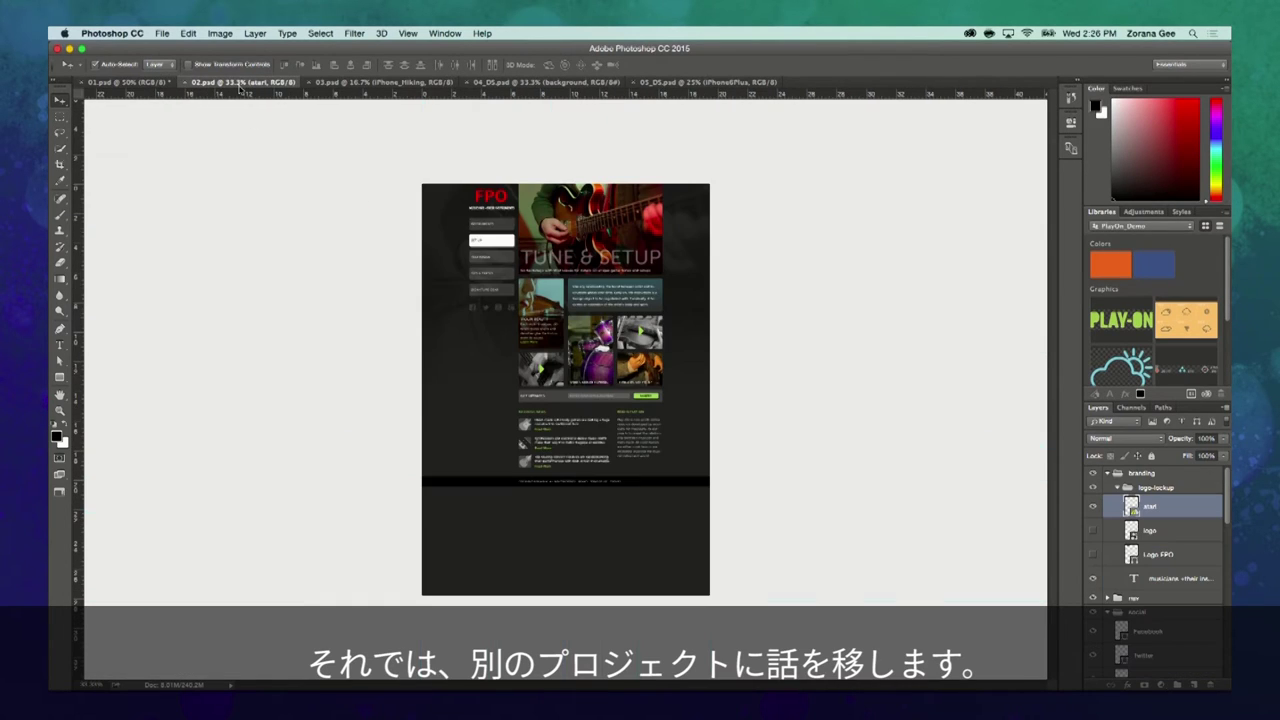
# Step: Zoom 02.psd to 66.7% and scroll up to the FPO logo and navigation
pyautogui.press('super+equal')
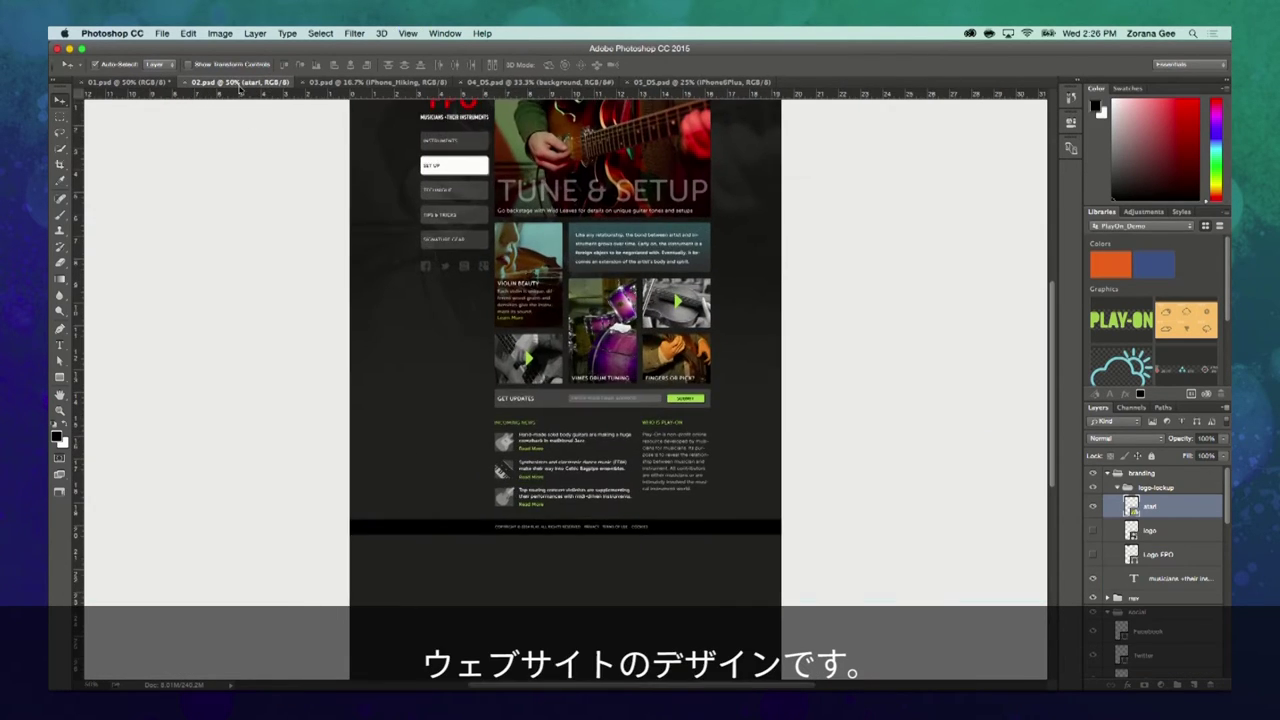
pyautogui.press('super+equal')
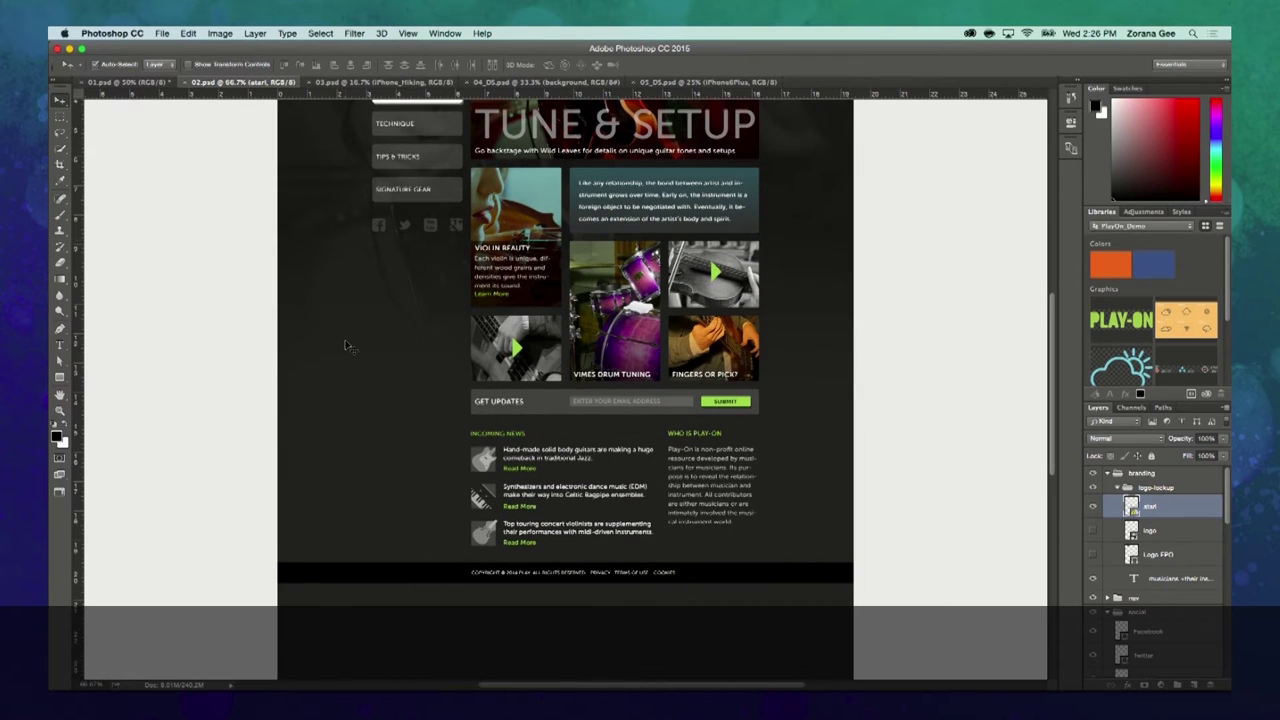
pyautogui.scroll(5, 345, 345)
pyautogui.scroll(1, 345, 345)
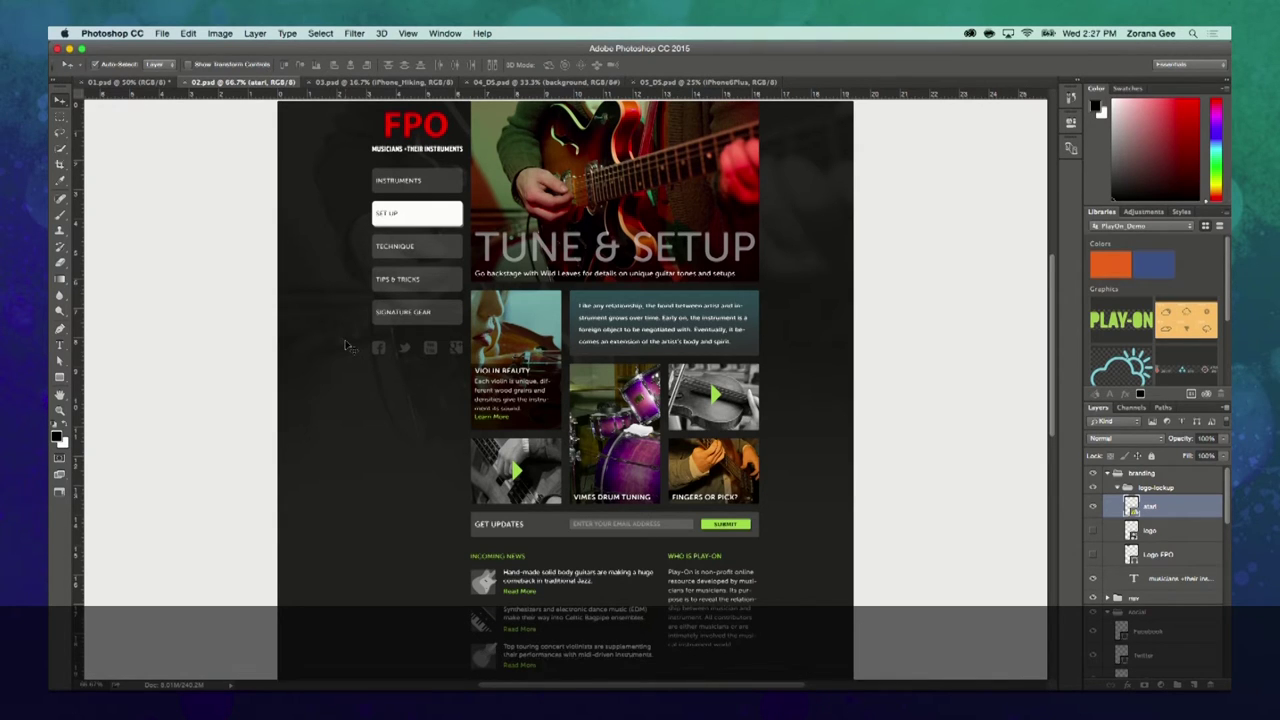
# Step: Reveal the start layer's graphic in the library, then update it to the modified PLAY-ON version
pyautogui.rightClick(1168, 508)
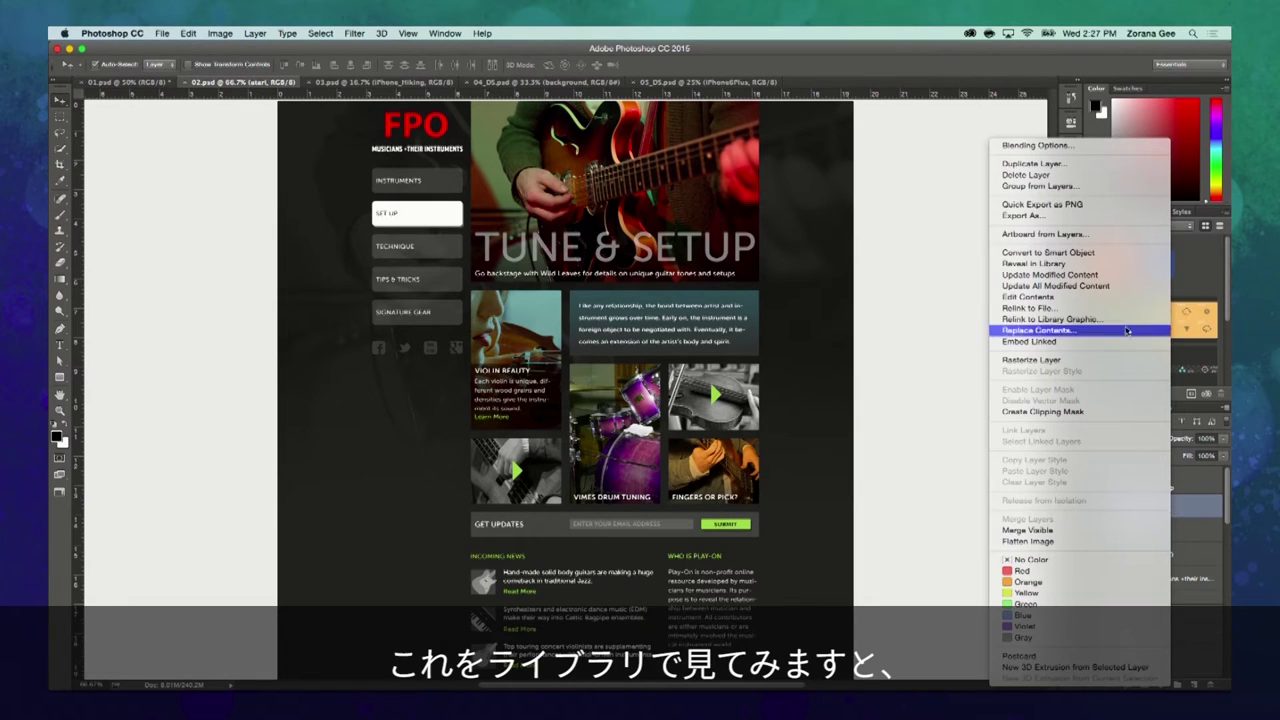
pyautogui.click(1116, 264)
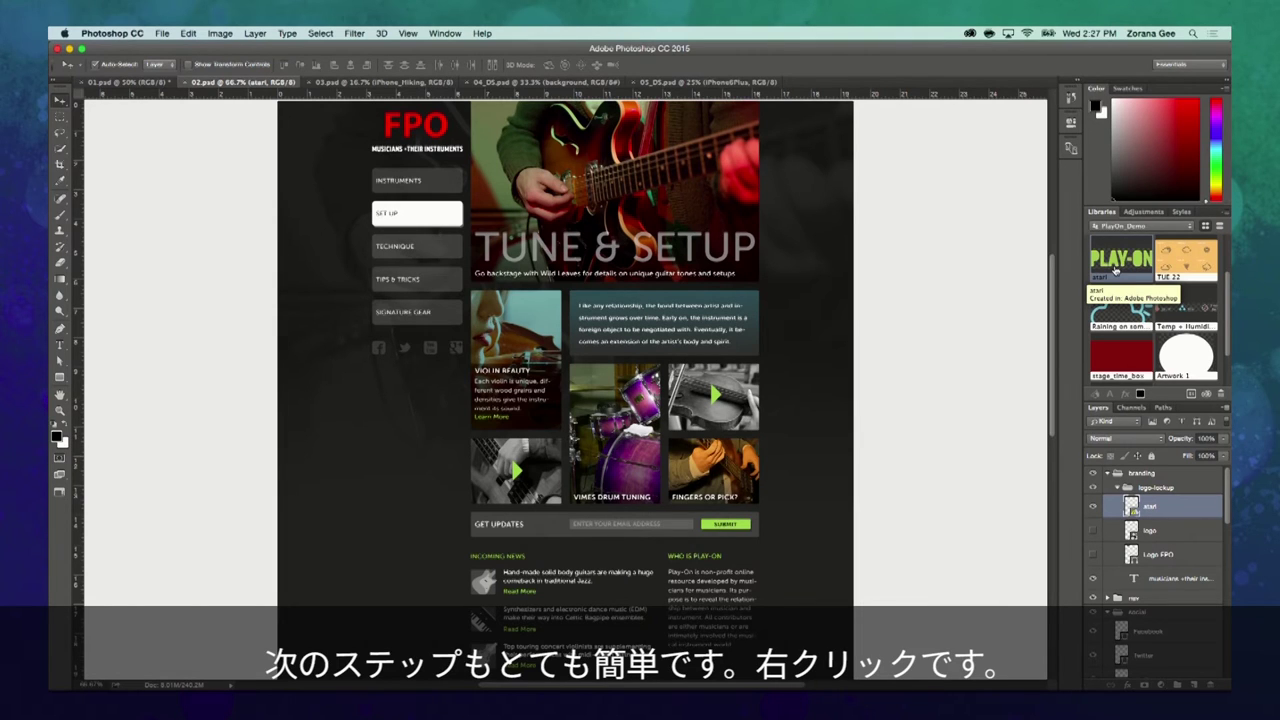
pyautogui.rightClick(1171, 512)
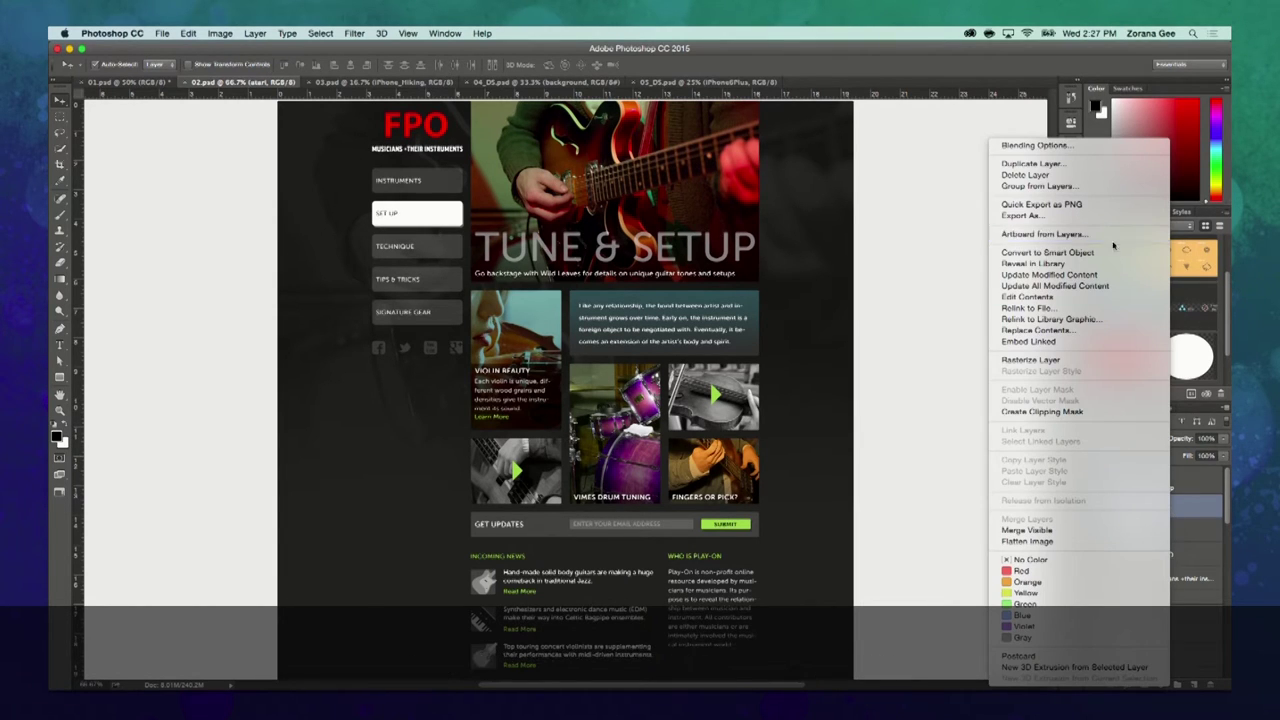
pyautogui.click(1106, 275)
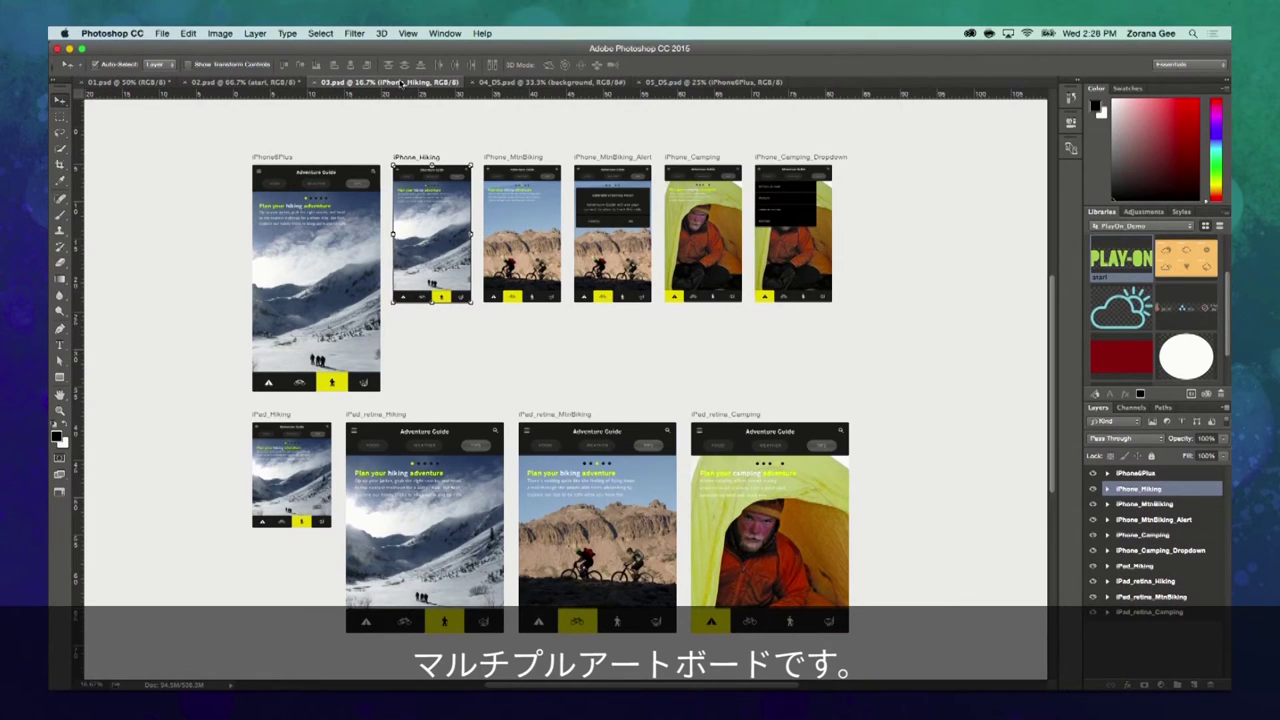
# Step: Move and duplicate iPhone6Plus, undo the copy, and draw a blank 1081 × 1794 px Artboard 1
pyautogui.click(273, 156)
pyautogui.moveTo(274, 158)
pyautogui.mouseDown()
pyautogui.moveTo(100, 125)
pyautogui.moveTo(100, 172)
pyautogui.moveTo(243, 131)
pyautogui.moveTo(291, 175)
pyautogui.mouseUp()
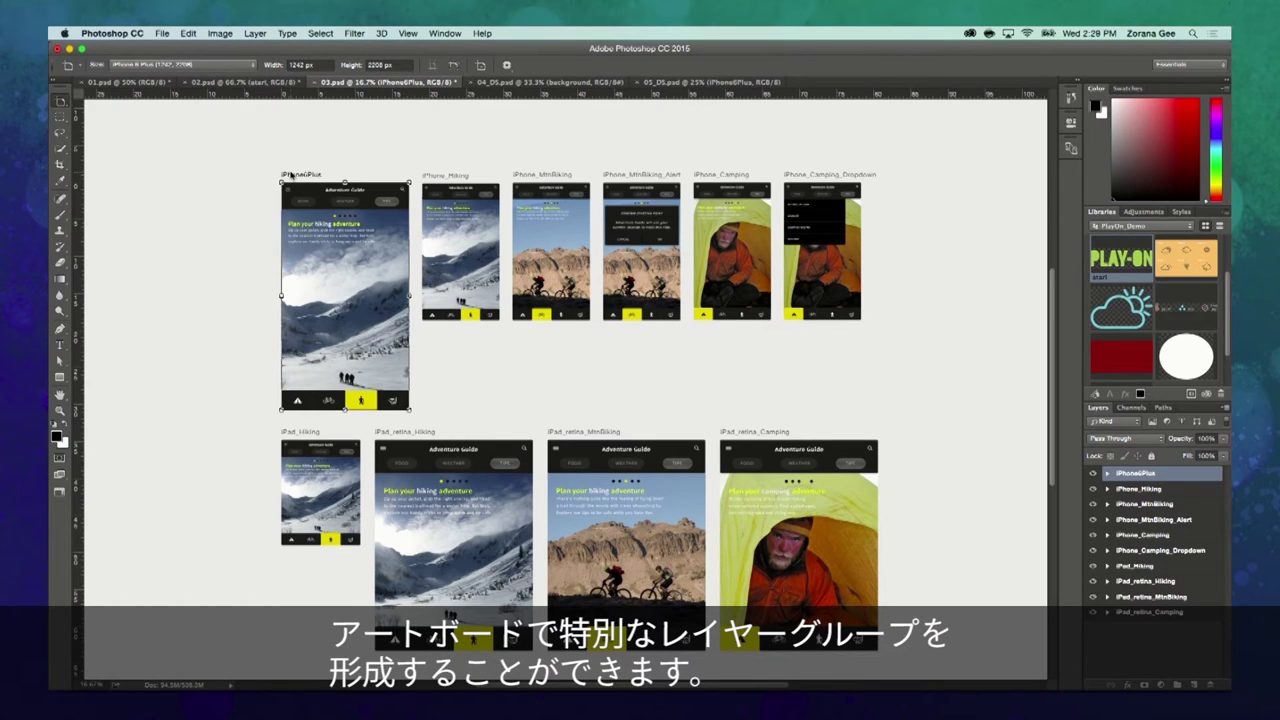
pyautogui.moveTo(291, 175); pyautogui.dragTo(155, 212)
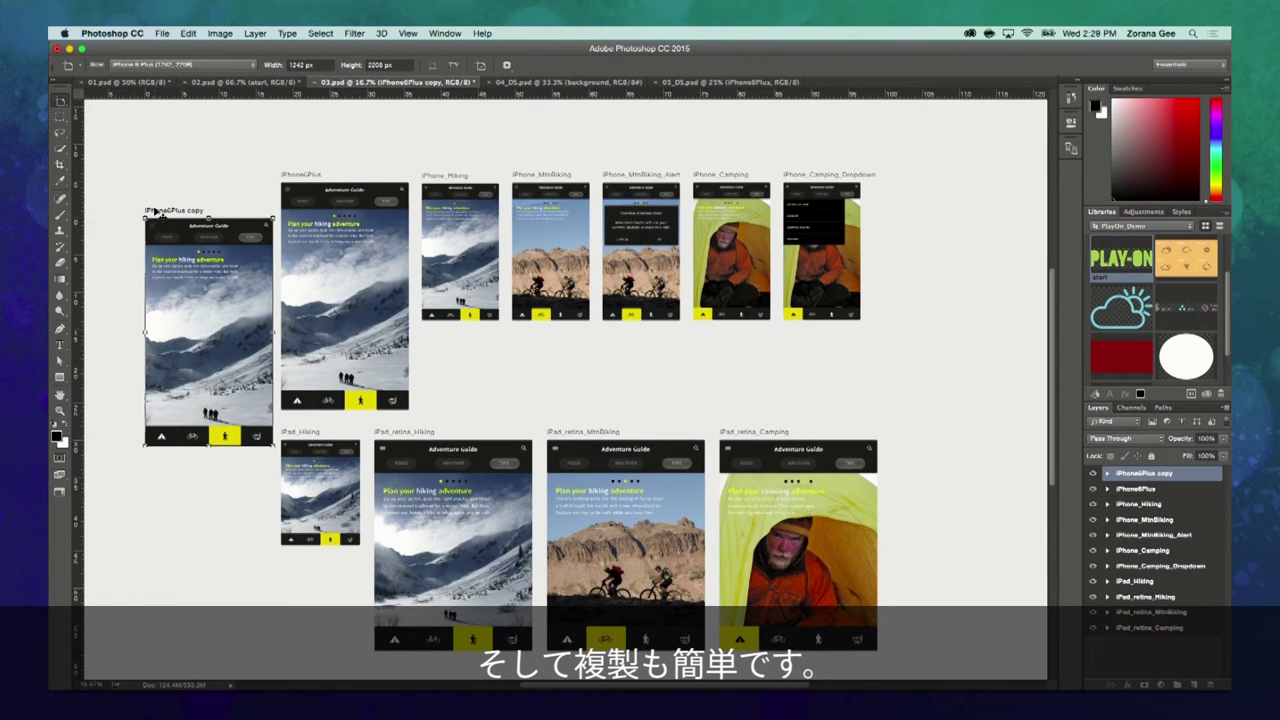
pyautogui.press('super+z')
pyautogui.moveTo(131, 183); pyautogui.dragTo(241, 367)
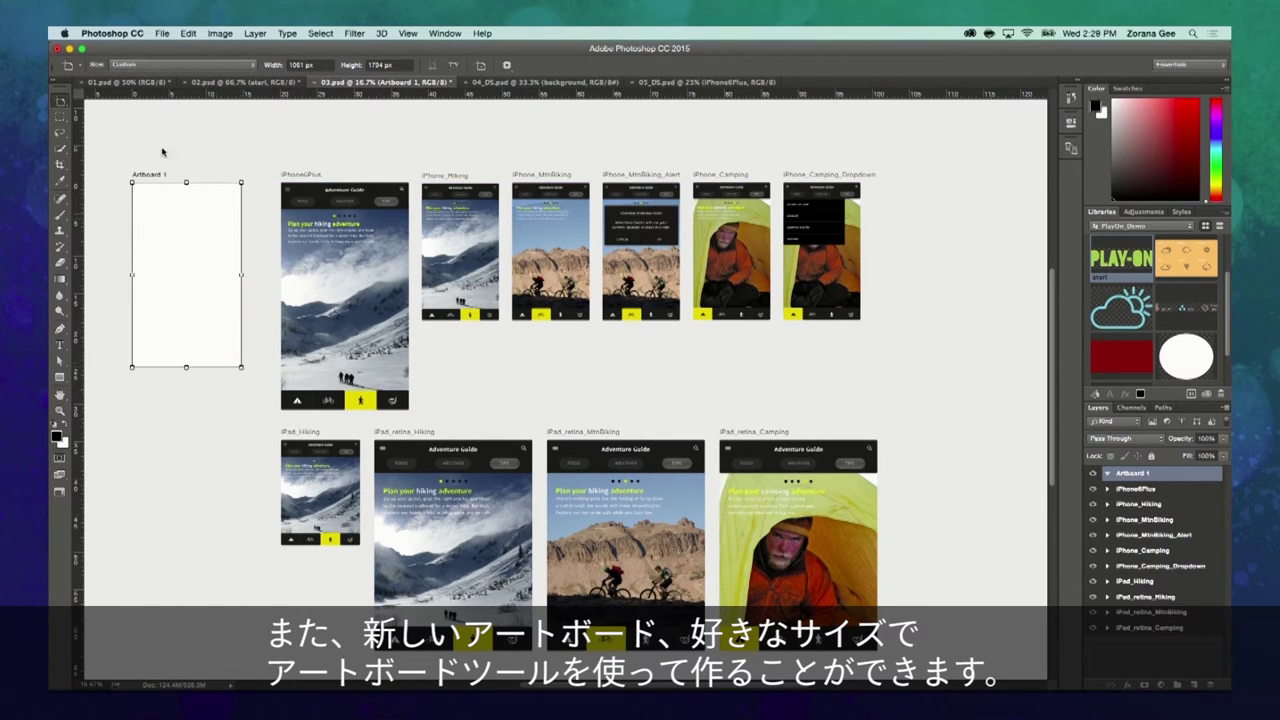
# Step: Resize Artboard 1 to the Apple Watch 38mm preset (272 × 340 px), then delete it
pyautogui.click(240, 65)
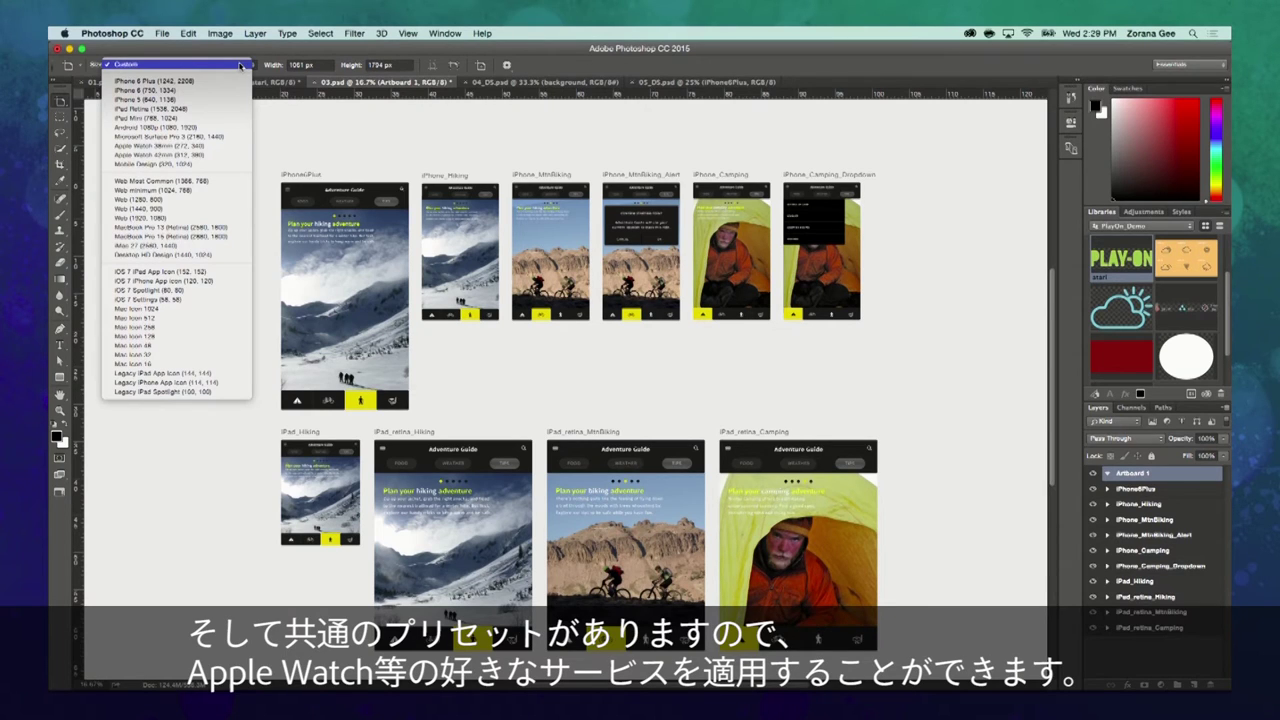
pyautogui.click(215, 146)
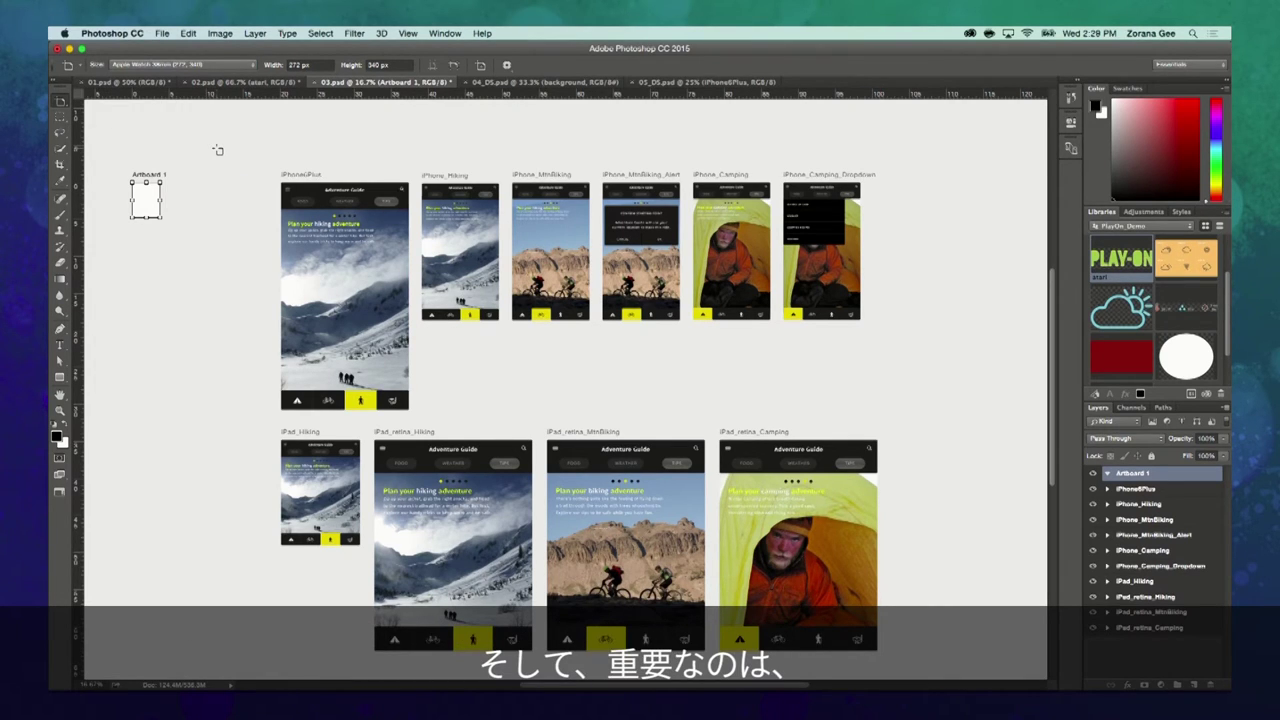
pyautogui.press('Delete')
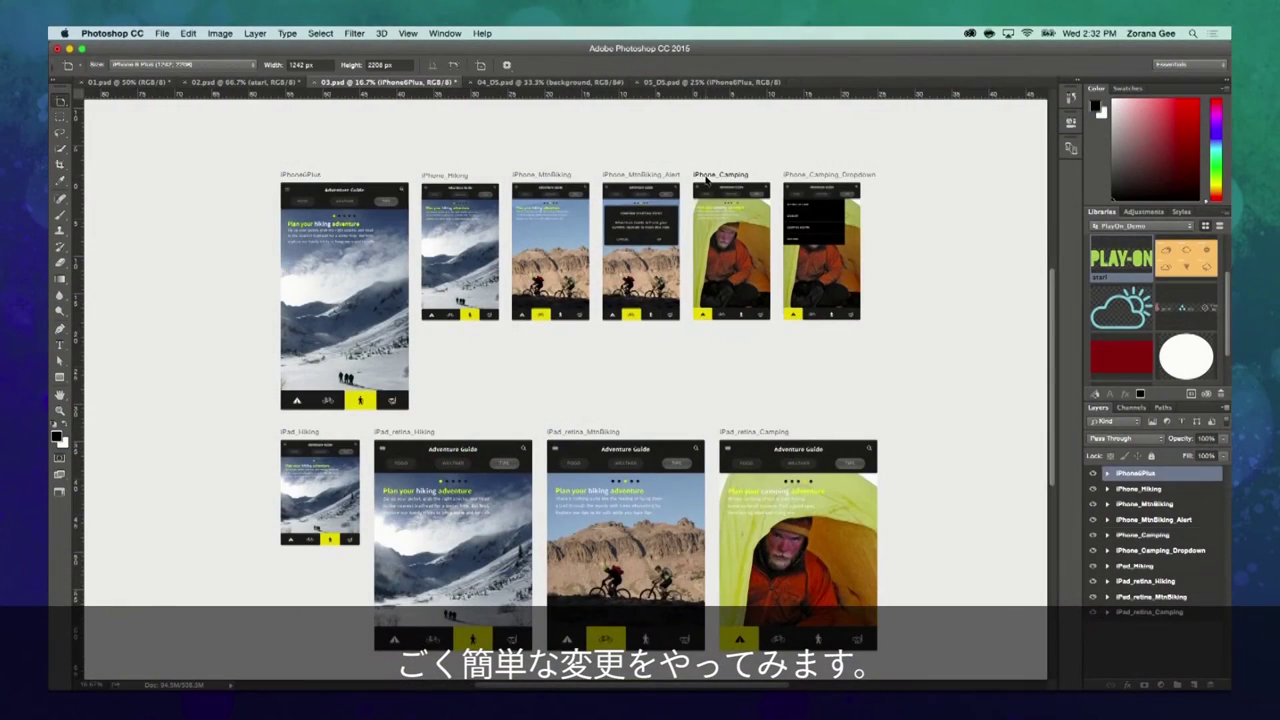
# Step: On the iPhone_Camping artboard, select the 'selected' layer and hide its yellow highlight
pyautogui.click(706, 178)
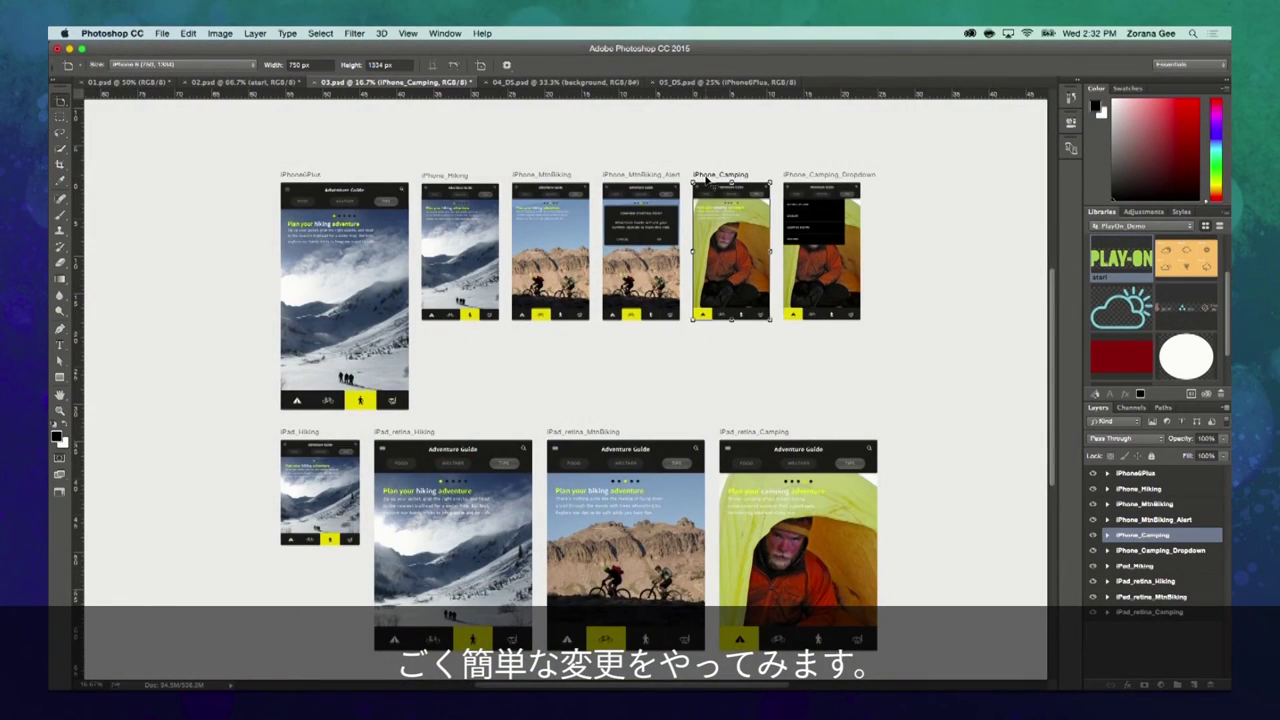
pyautogui.scroll(1, 706, 178)
pyautogui.scroll(2, 800, 186)
pyautogui.hscroll(2, 800, 186)
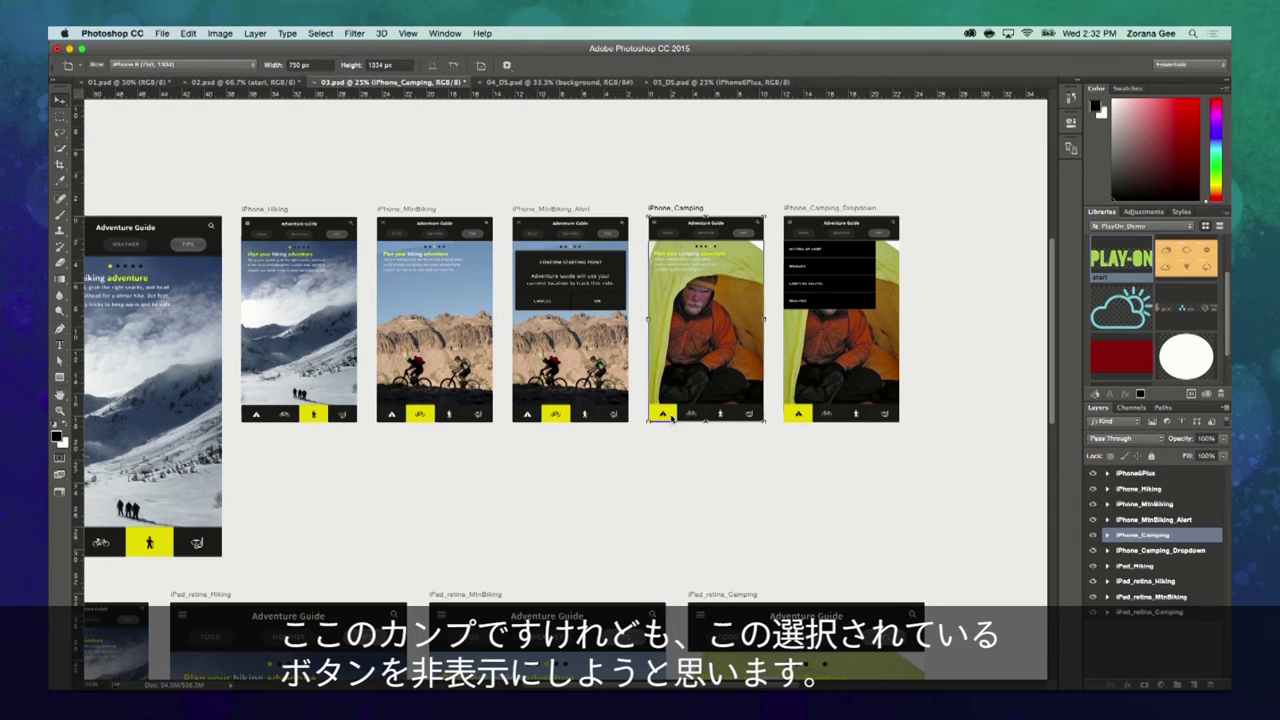
pyautogui.press('v')
pyautogui.click(672, 422)
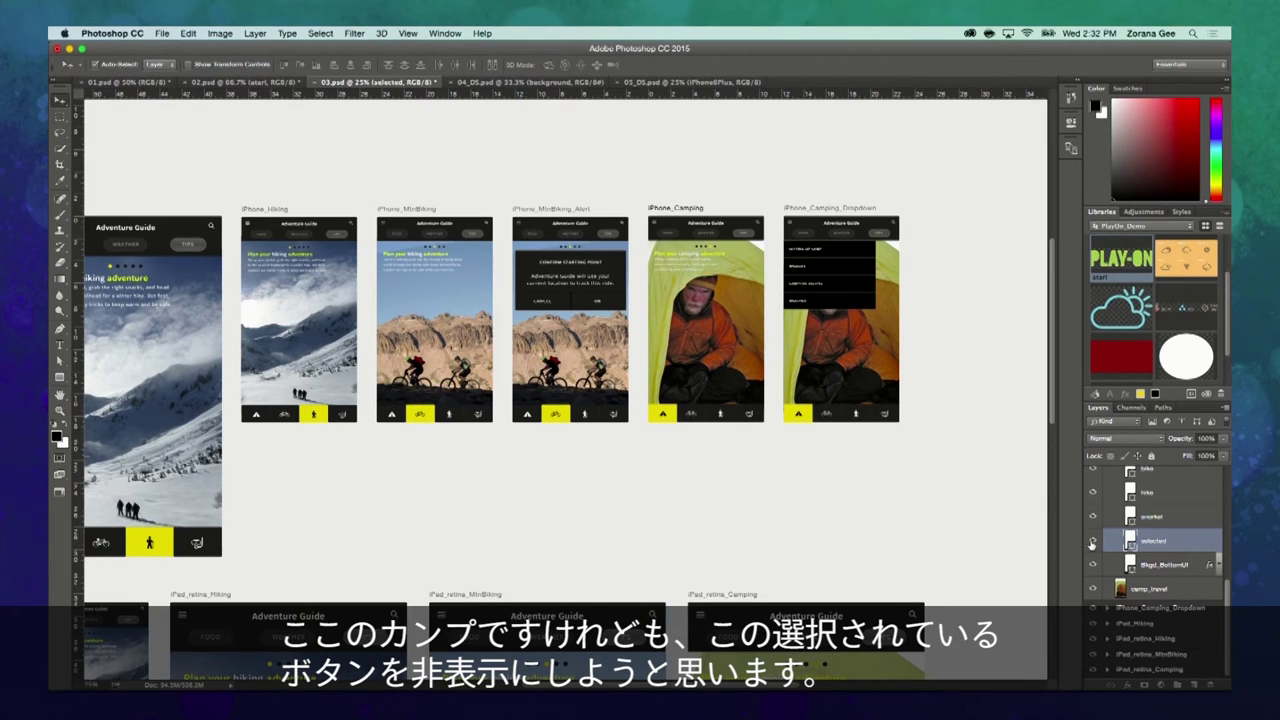
pyautogui.click(1092, 541)
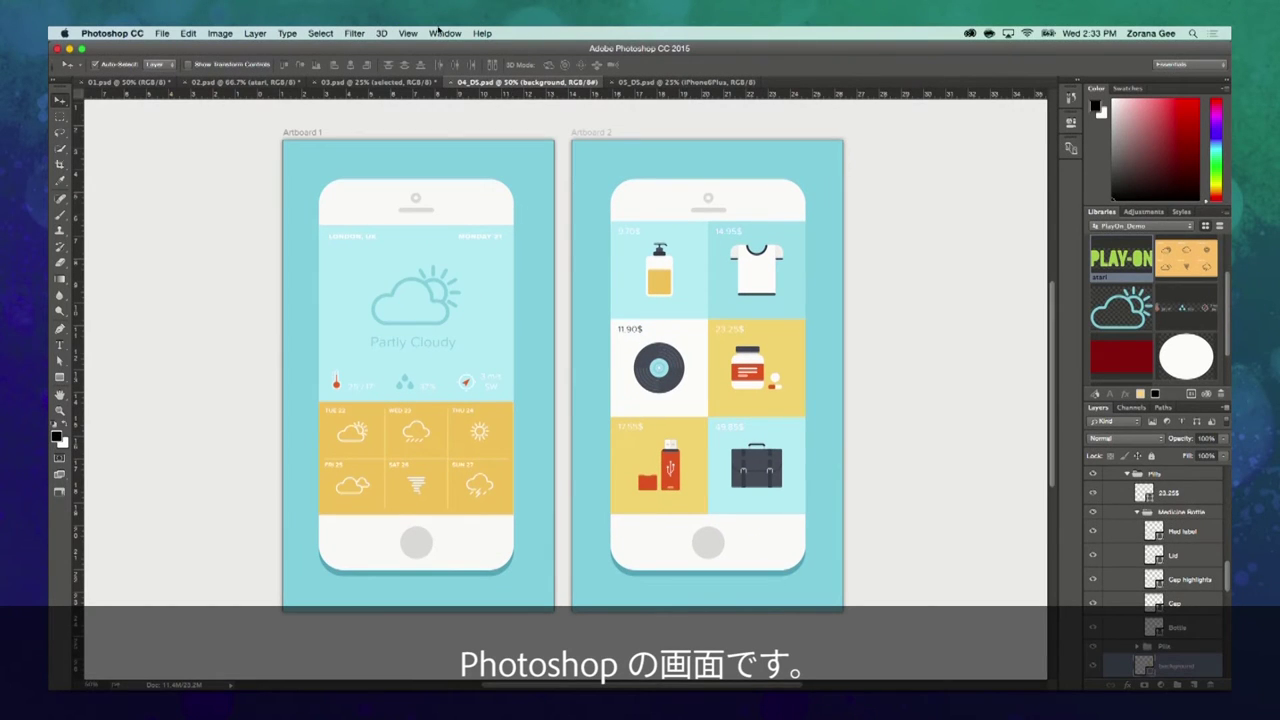
# Step: Choose Window > Workspace > Design Space (Preview)
pyautogui.click(446, 34)
pyautogui.click(452, 48)
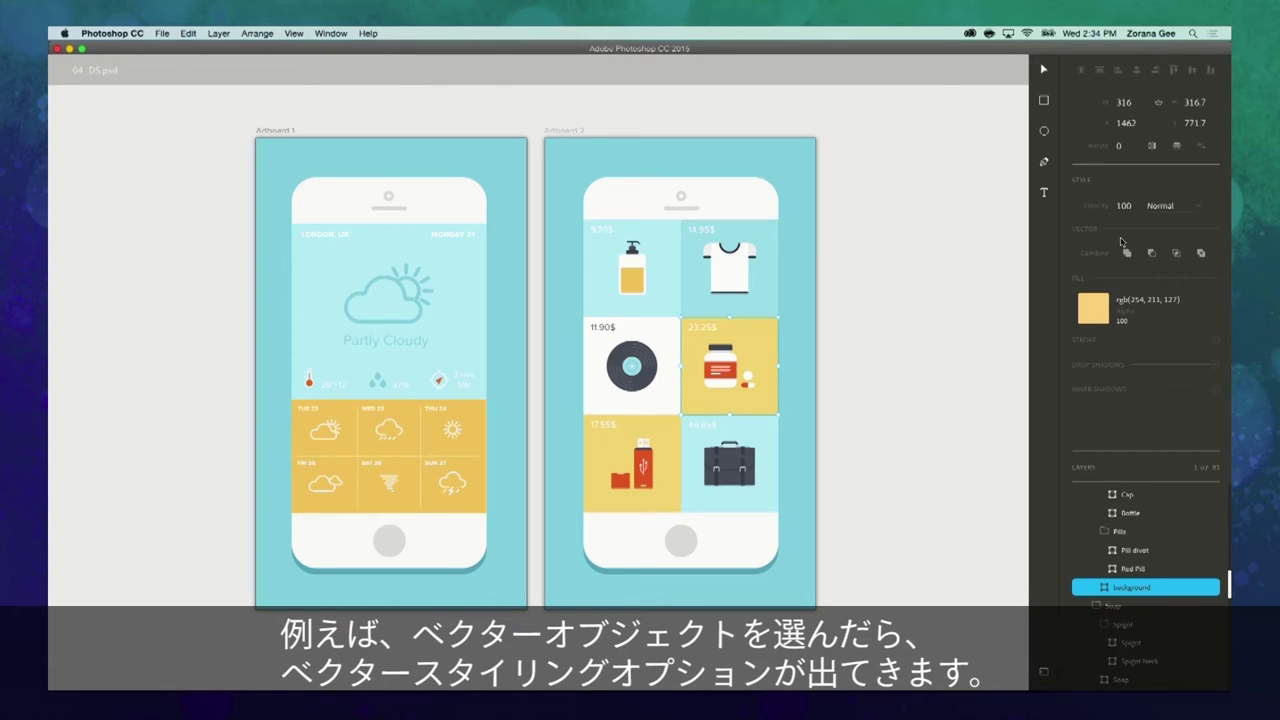
pyautogui.click(408, 348)
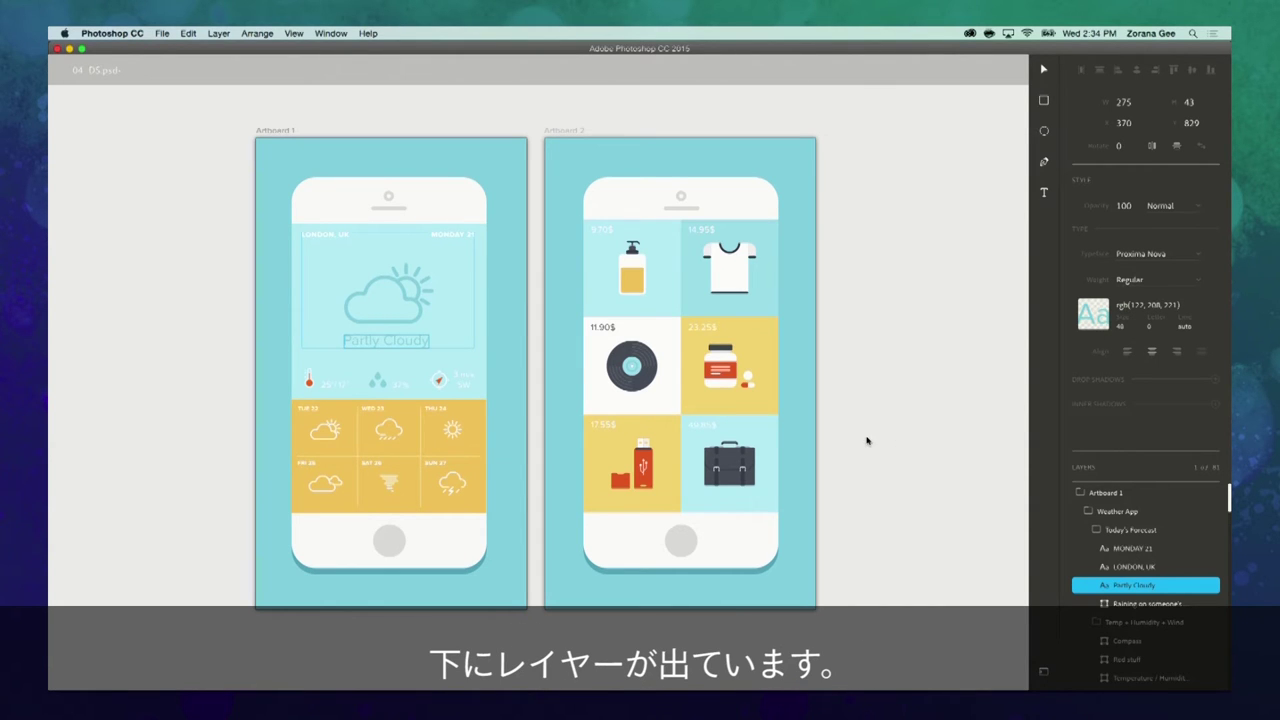
pyautogui.press('super+plus')
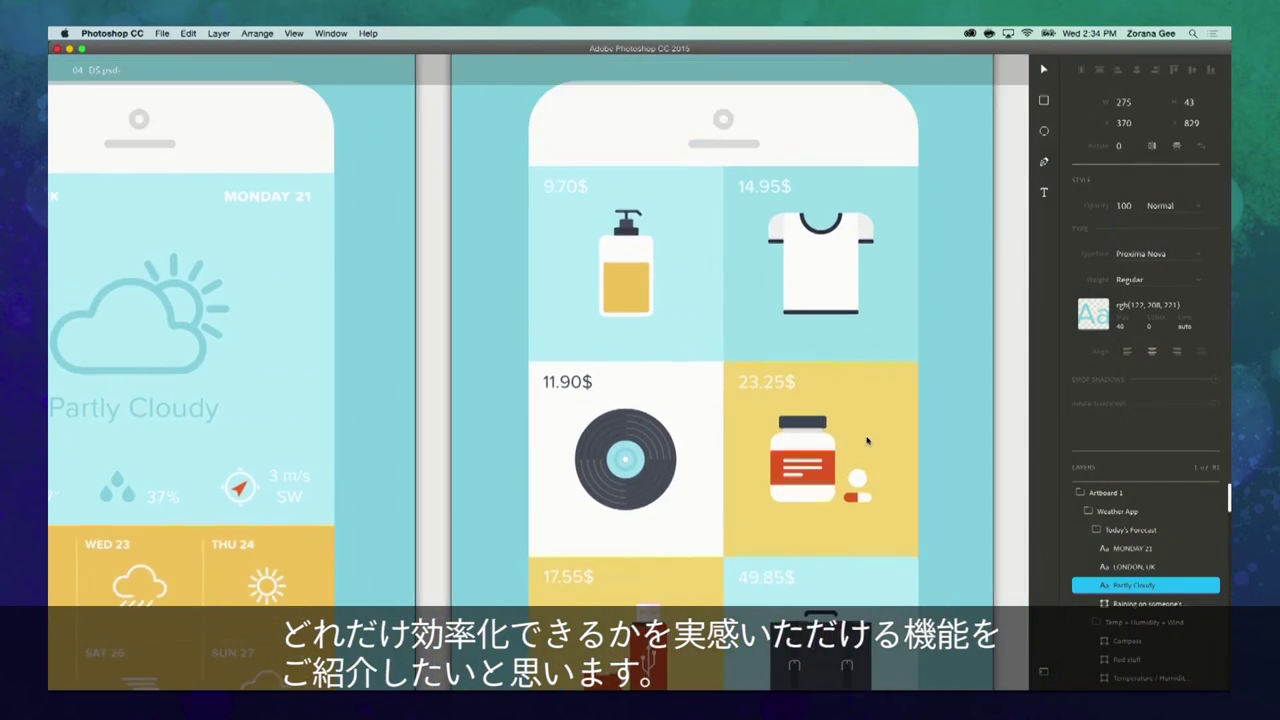
pyautogui.scroll(2, 867, 441)
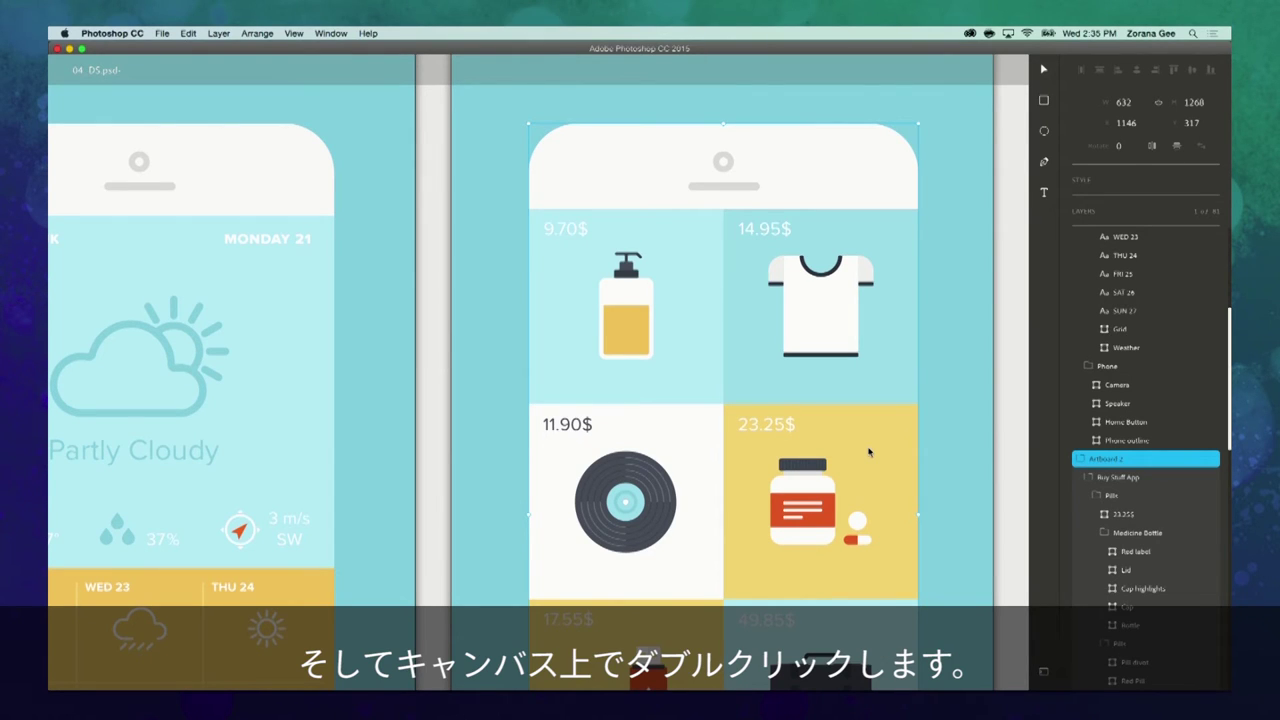
pyautogui.doubleClick(868, 452)
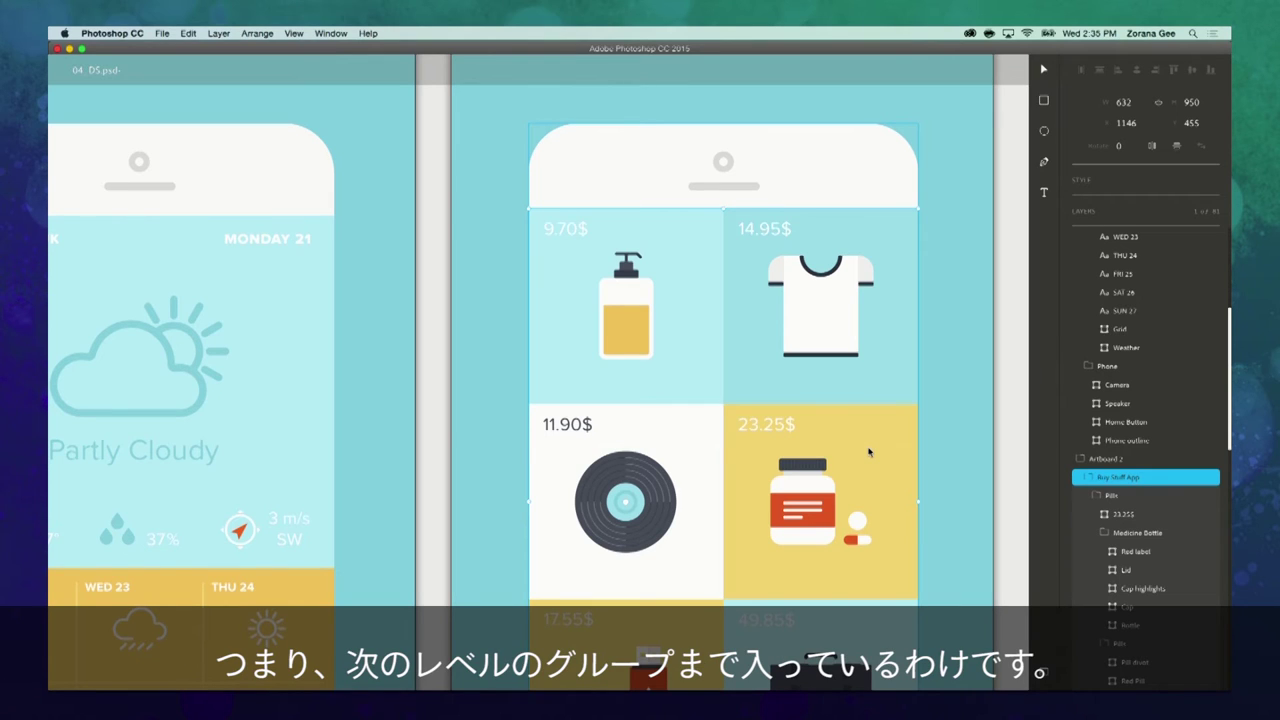
pyautogui.doubleClick(868, 452)
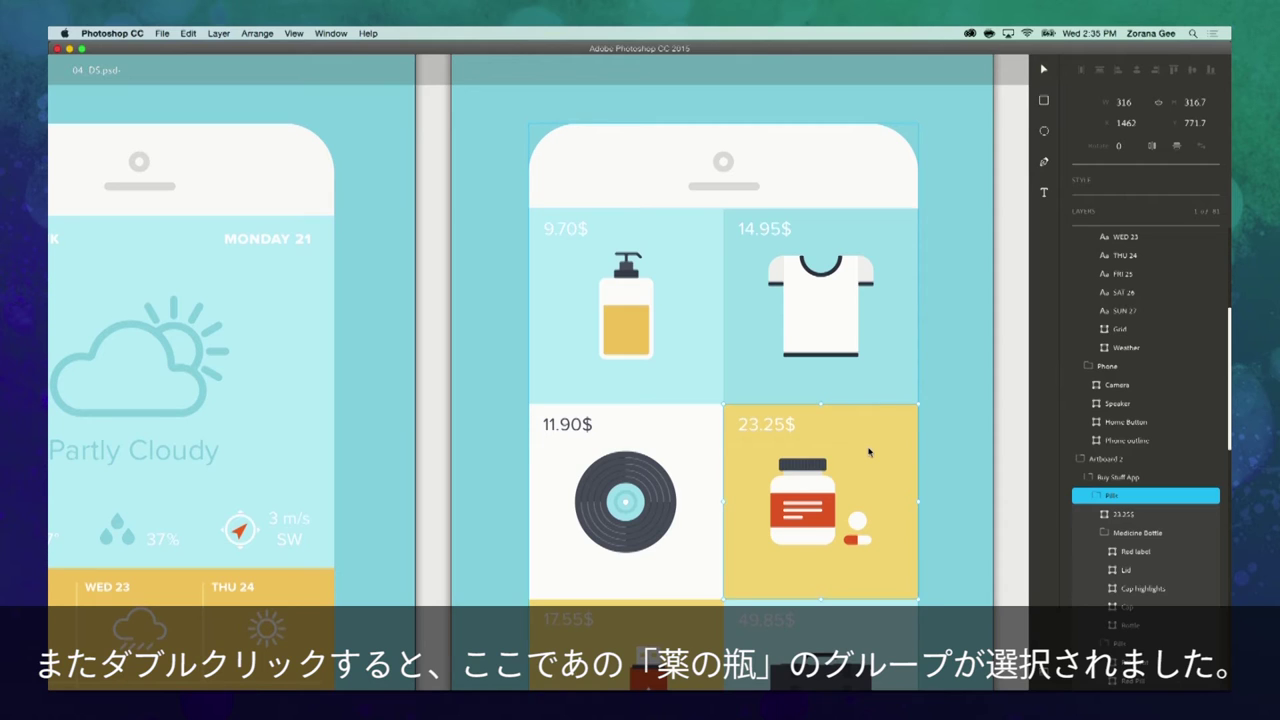
pyautogui.doubleClick(868, 452)
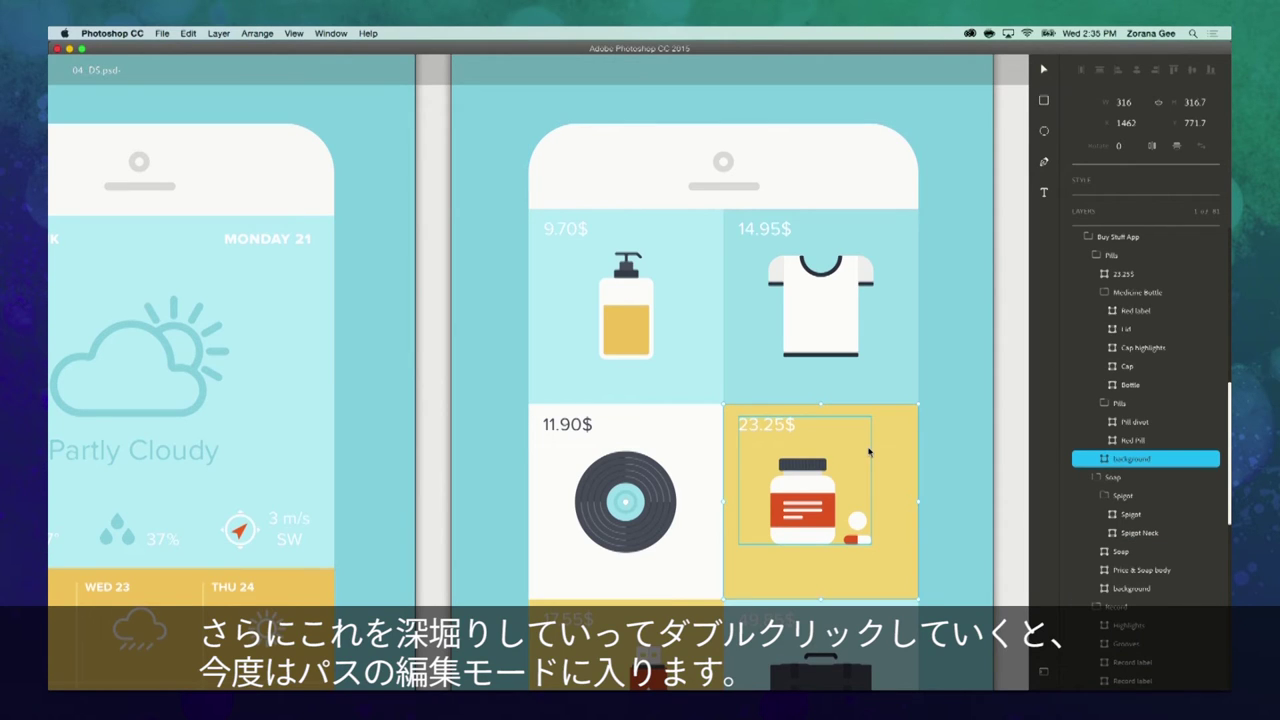
pyautogui.doubleClick(868, 452)
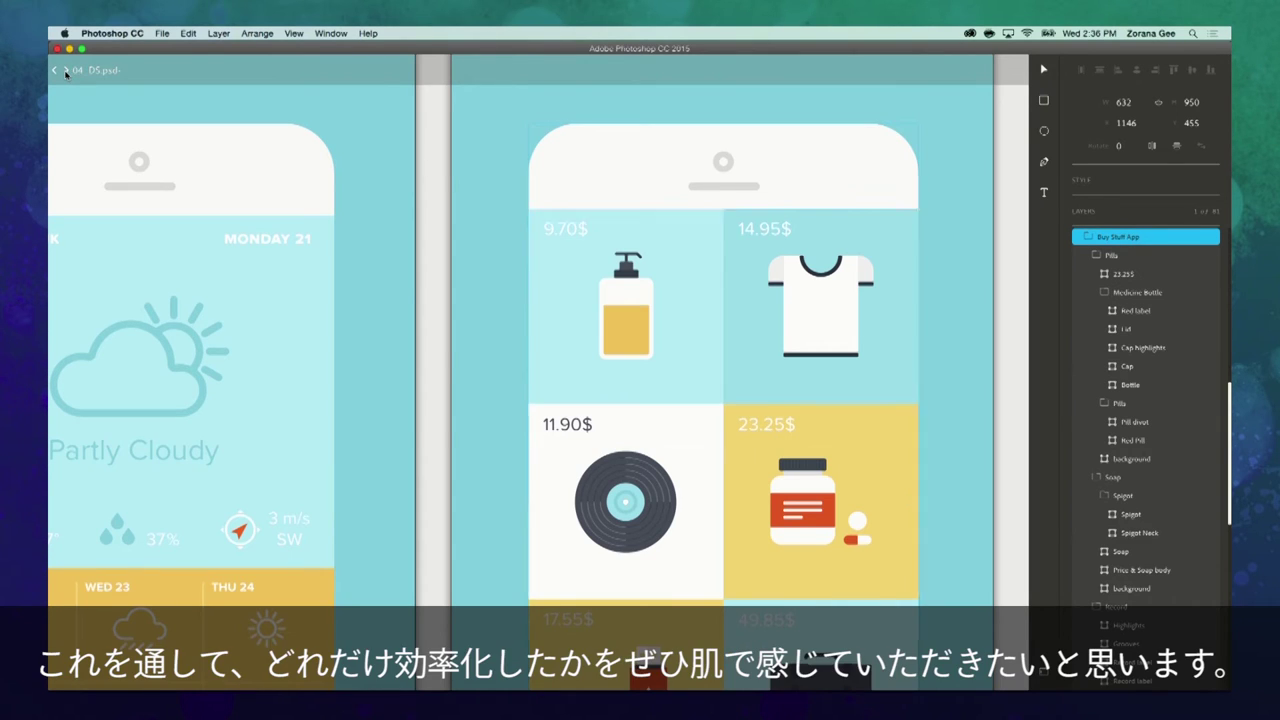
# Step: In the Adventure Guide document, zoom in and draw a button rectangle over the FOOD label
pyautogui.click(66, 72)
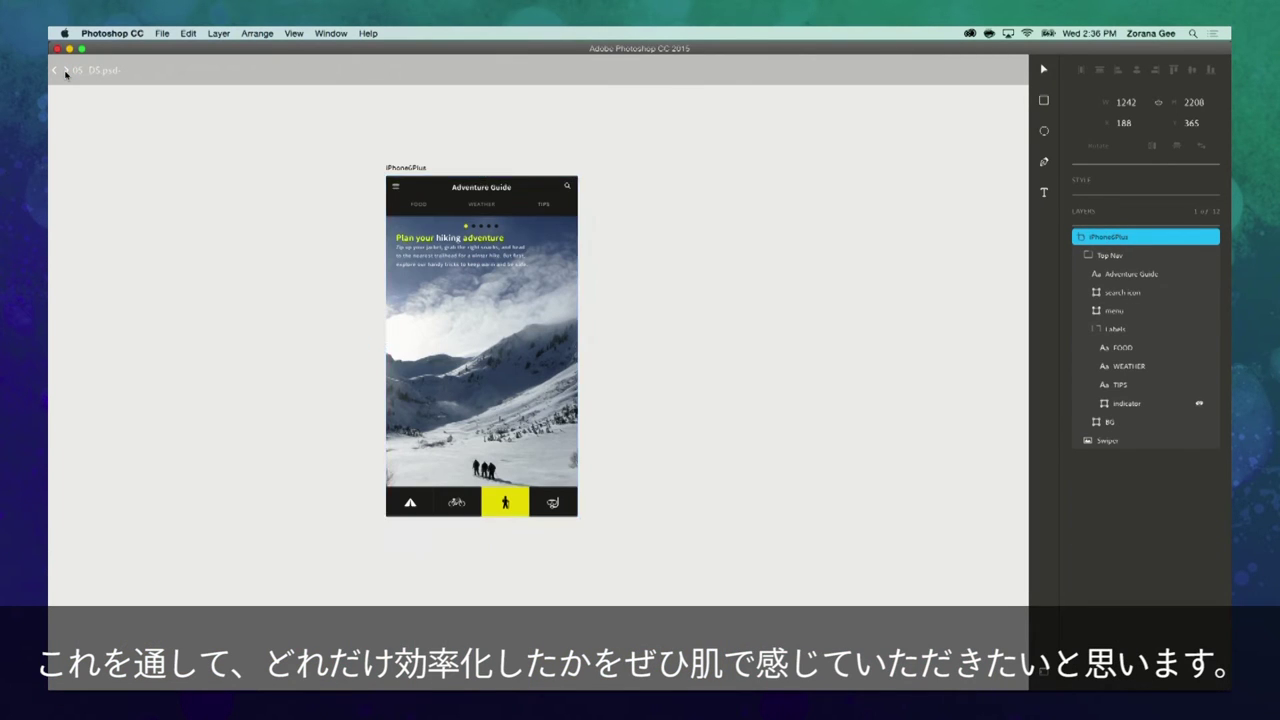
pyautogui.press('super+equal')
pyautogui.scroll(3, 225, 219)
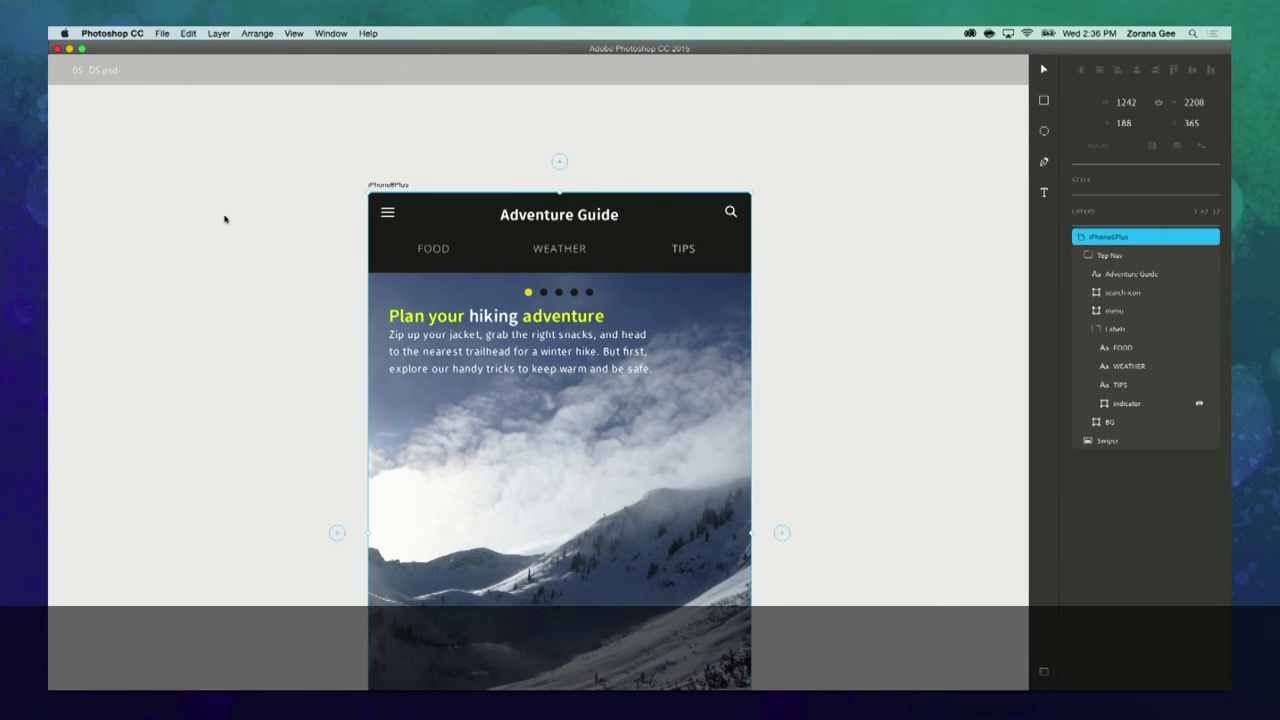
pyautogui.click(1104, 186)
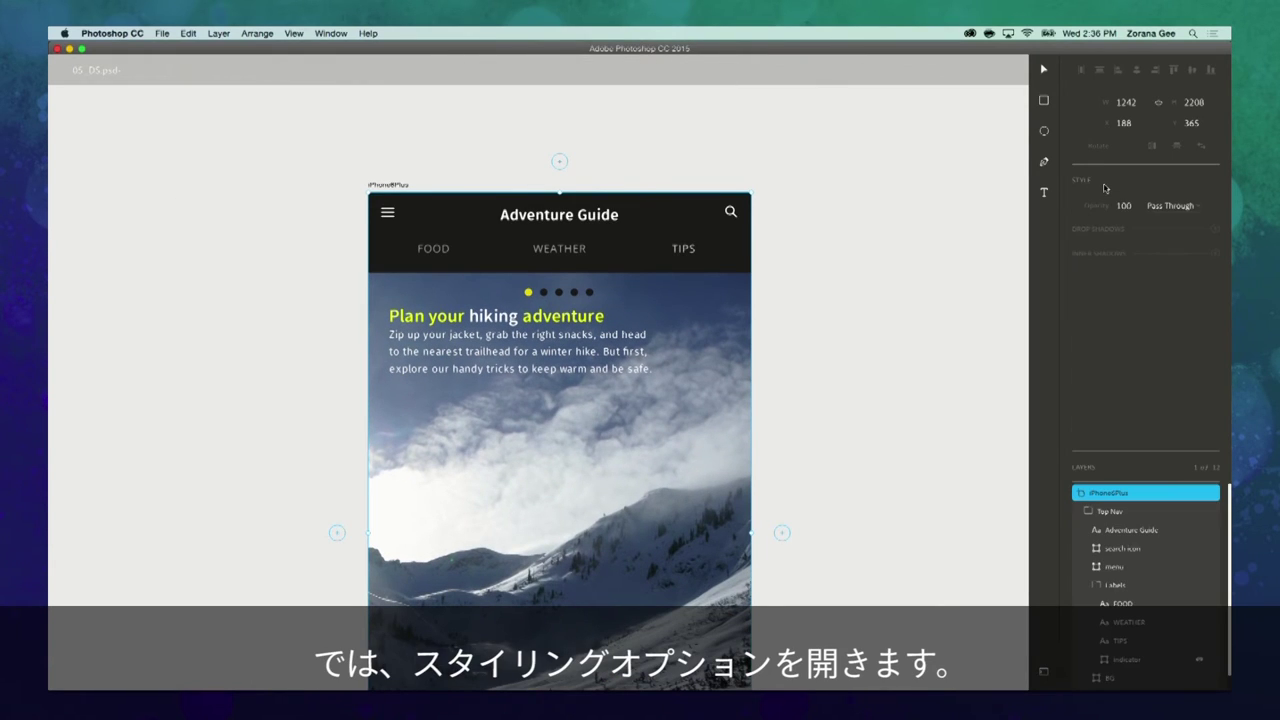
pyautogui.click(392, 277)
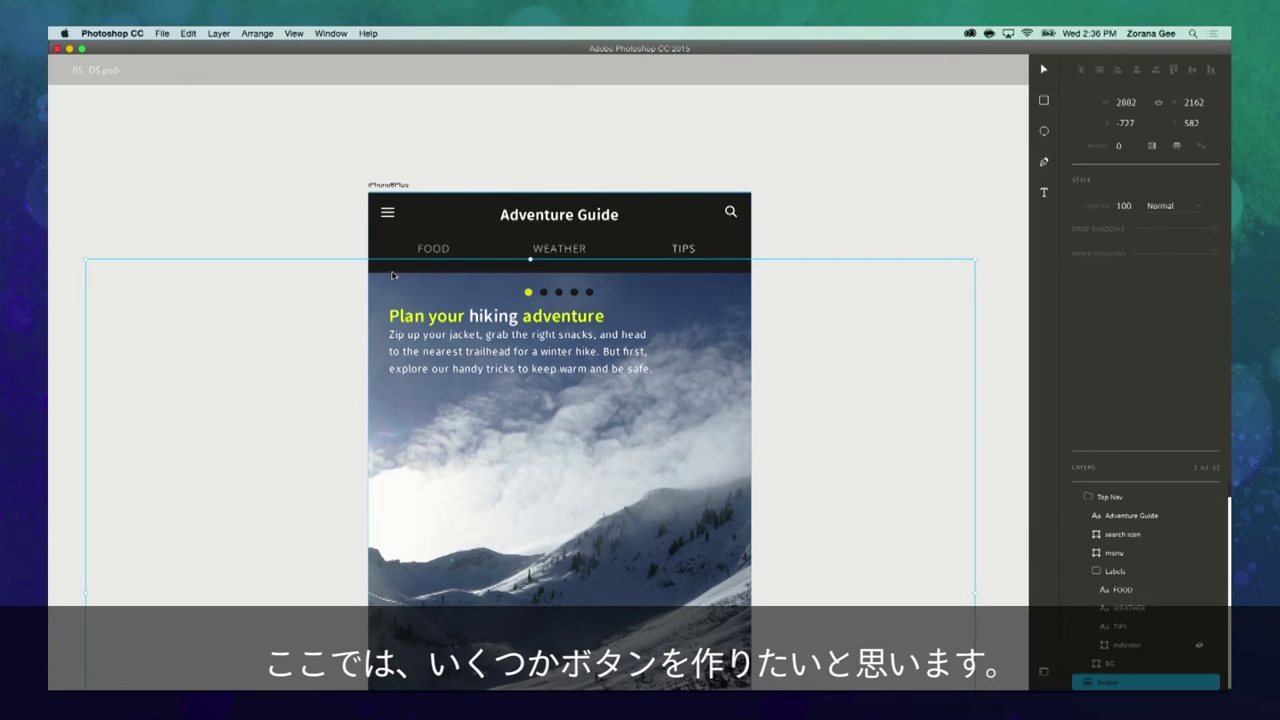
pyautogui.click(385, 258)
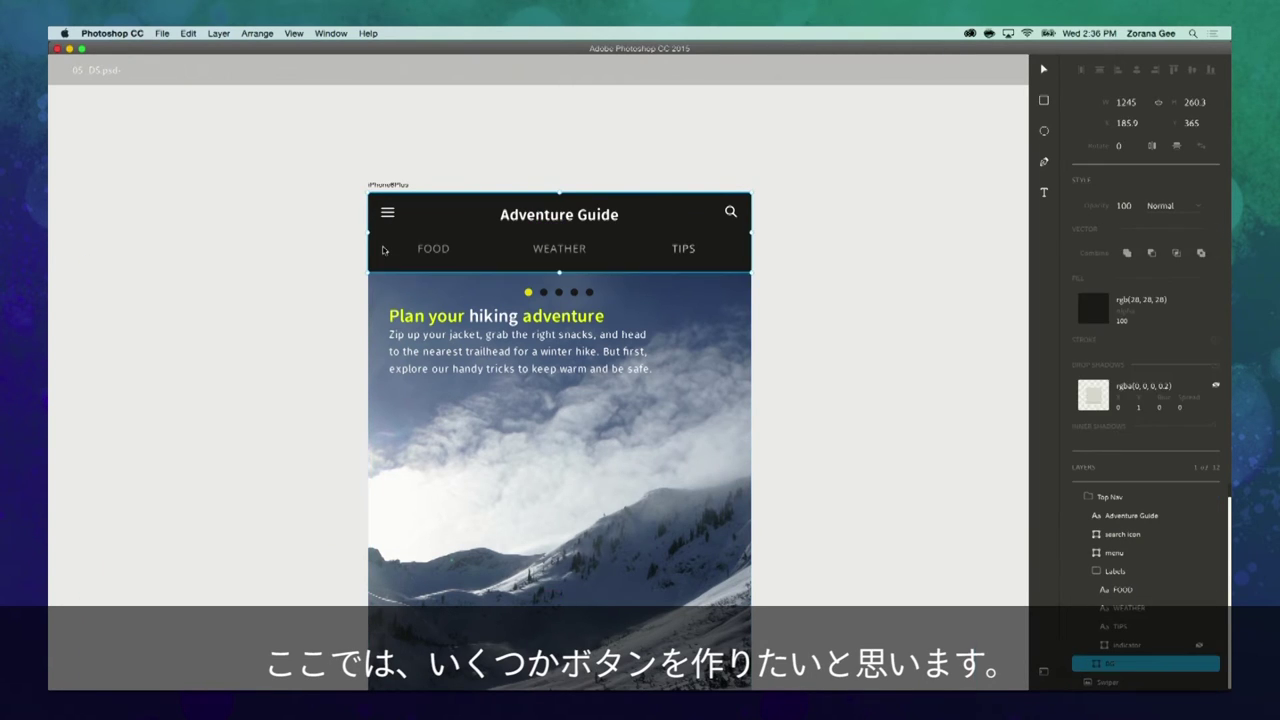
pyautogui.moveTo(400, 237); pyautogui.dragTo(462, 262)
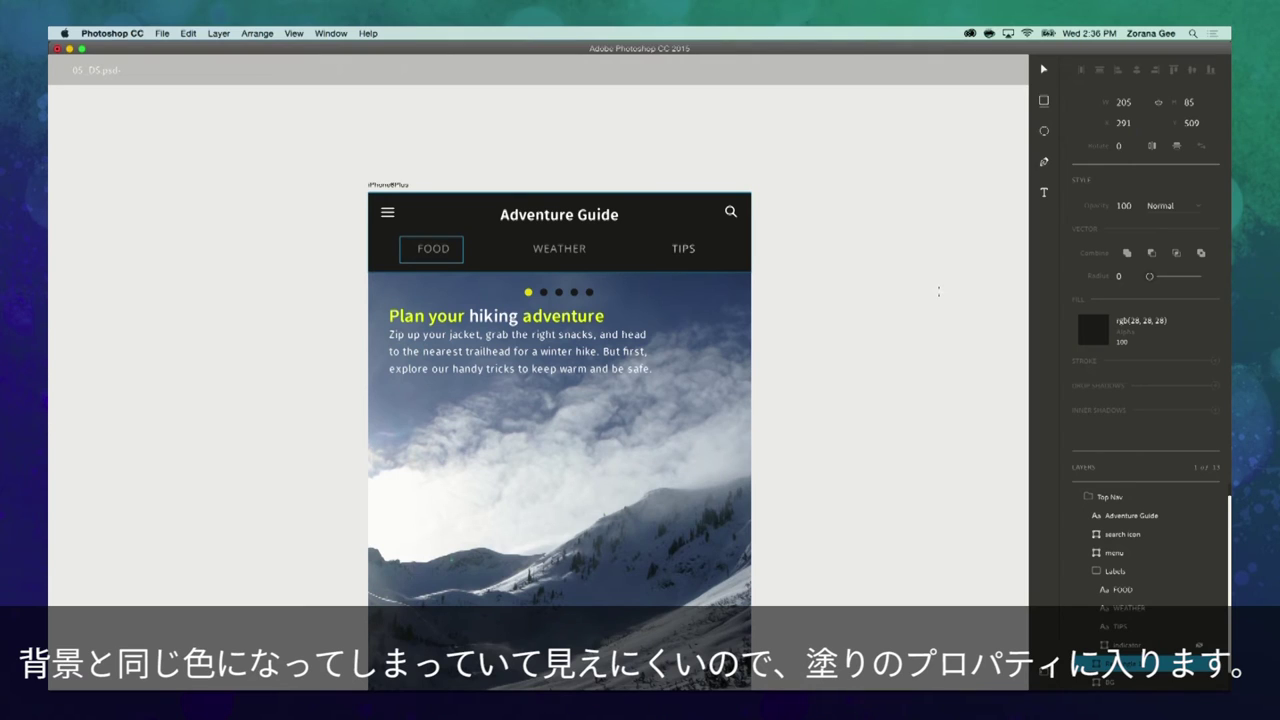
# Step: Set the rectangle's fill colour to #2d2d2d
pyautogui.click(1140, 320)
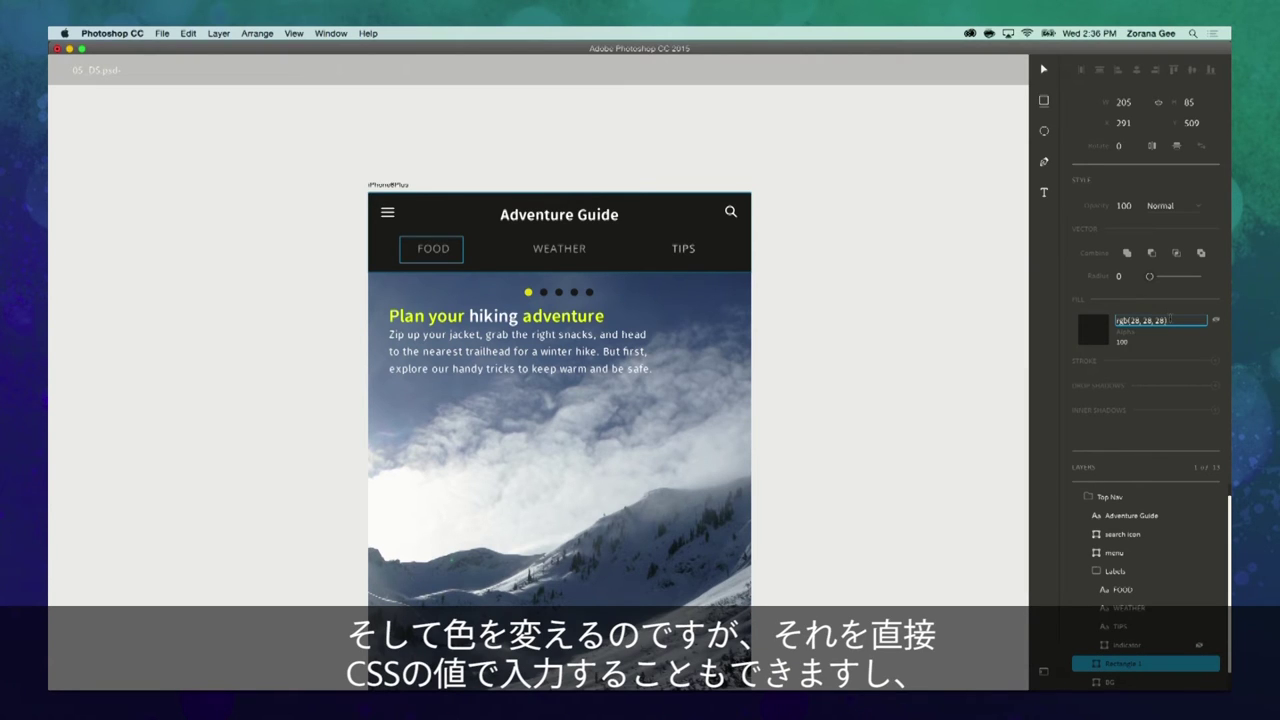
pyautogui.tripleClick(1170, 319)
pyautogui.write('#2d2d2d')
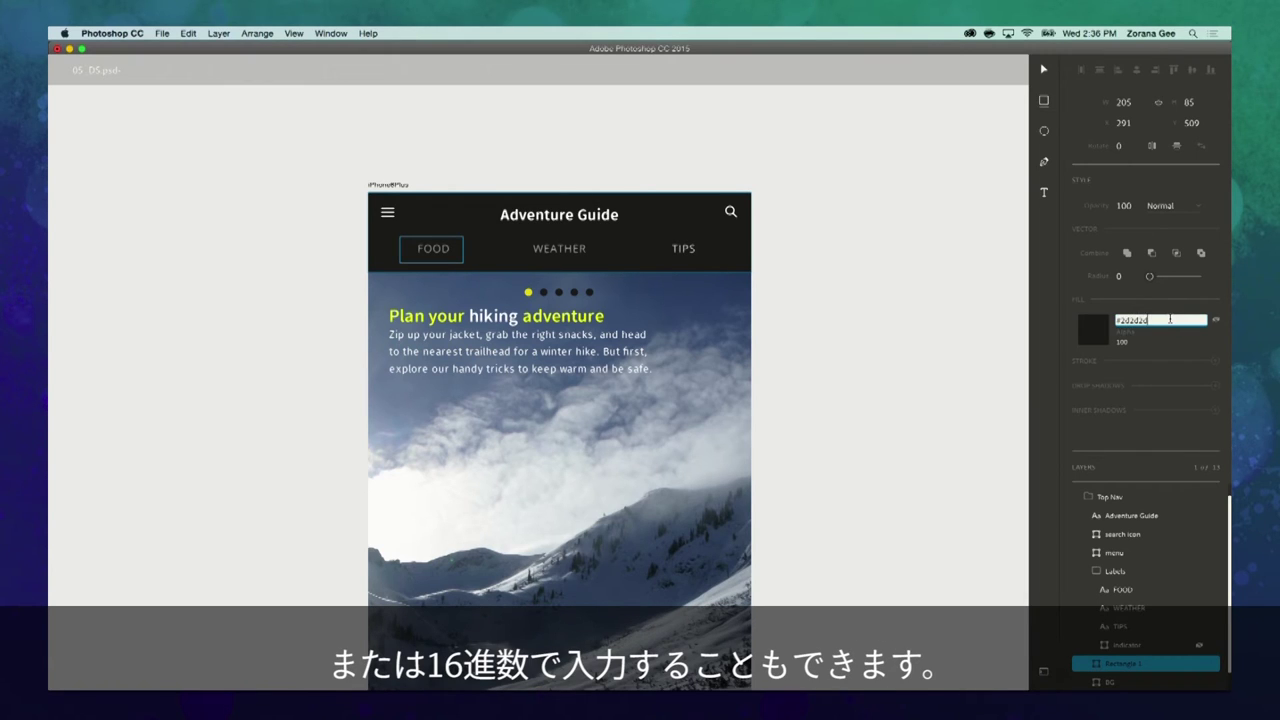
pyautogui.press('Return')
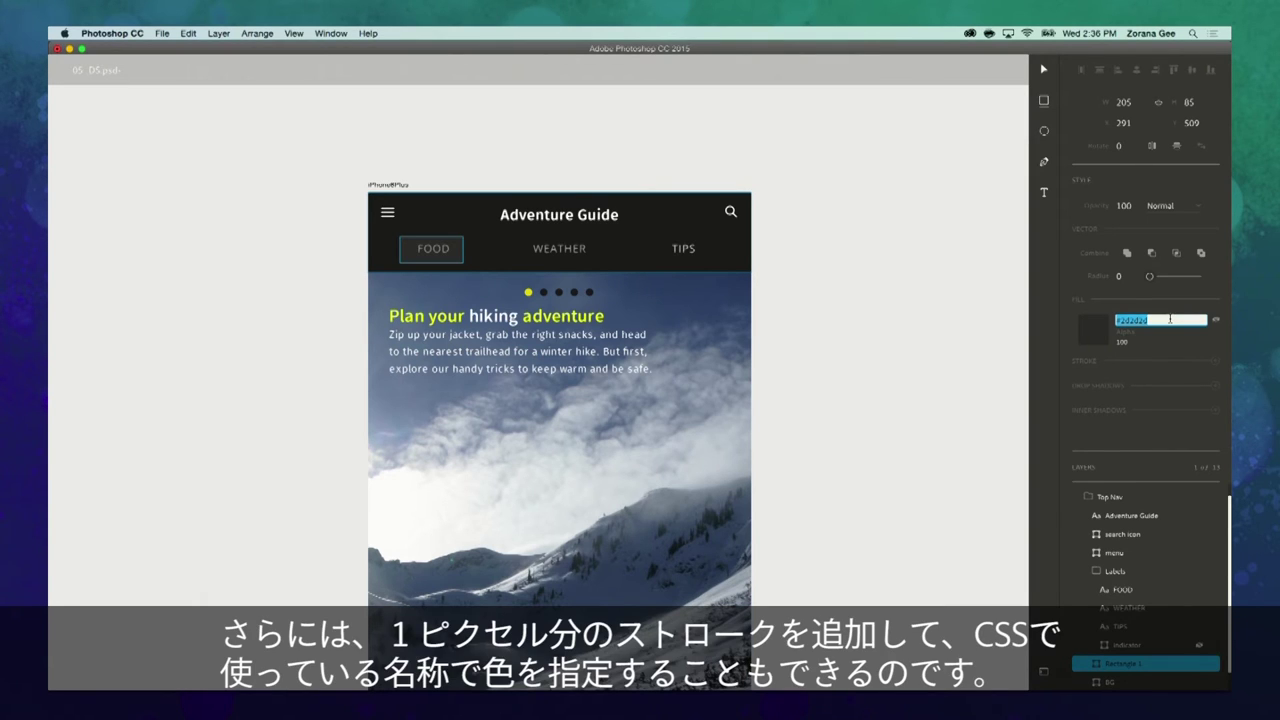
# Step: Add a 1 px stroke to the rectangle with the colour grey
pyautogui.click(1214, 361)
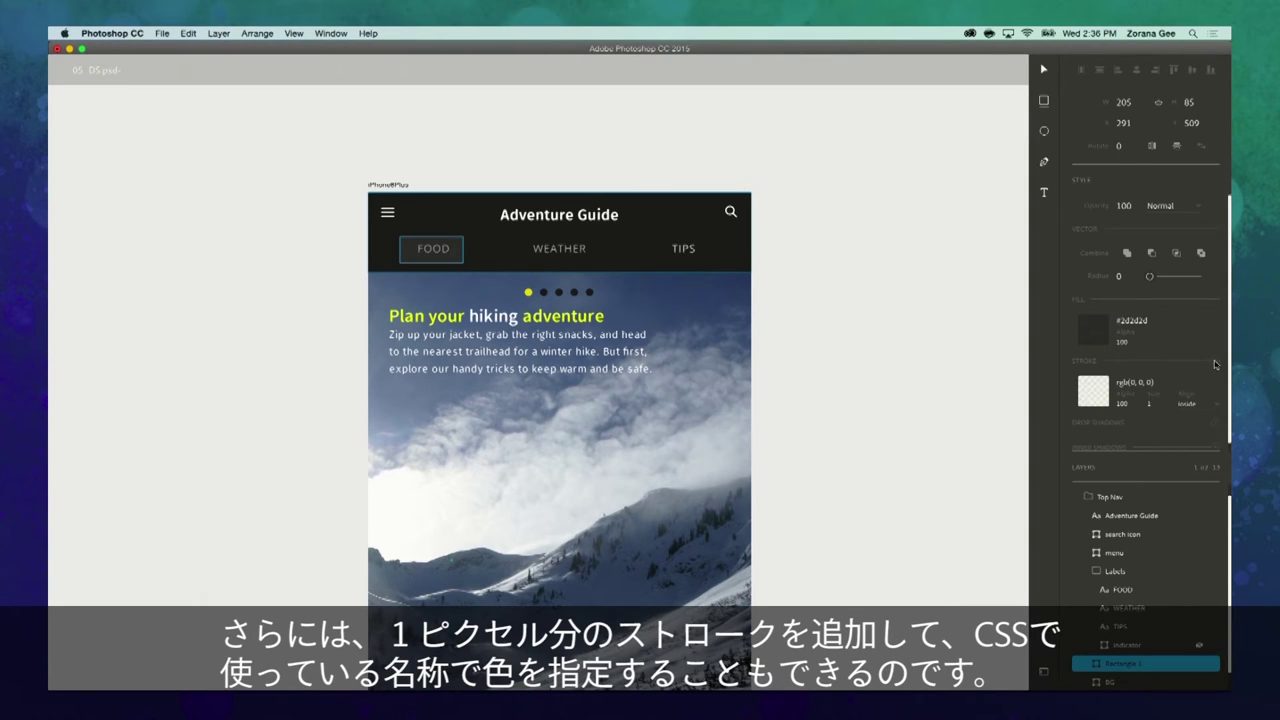
pyautogui.click(1135, 382)
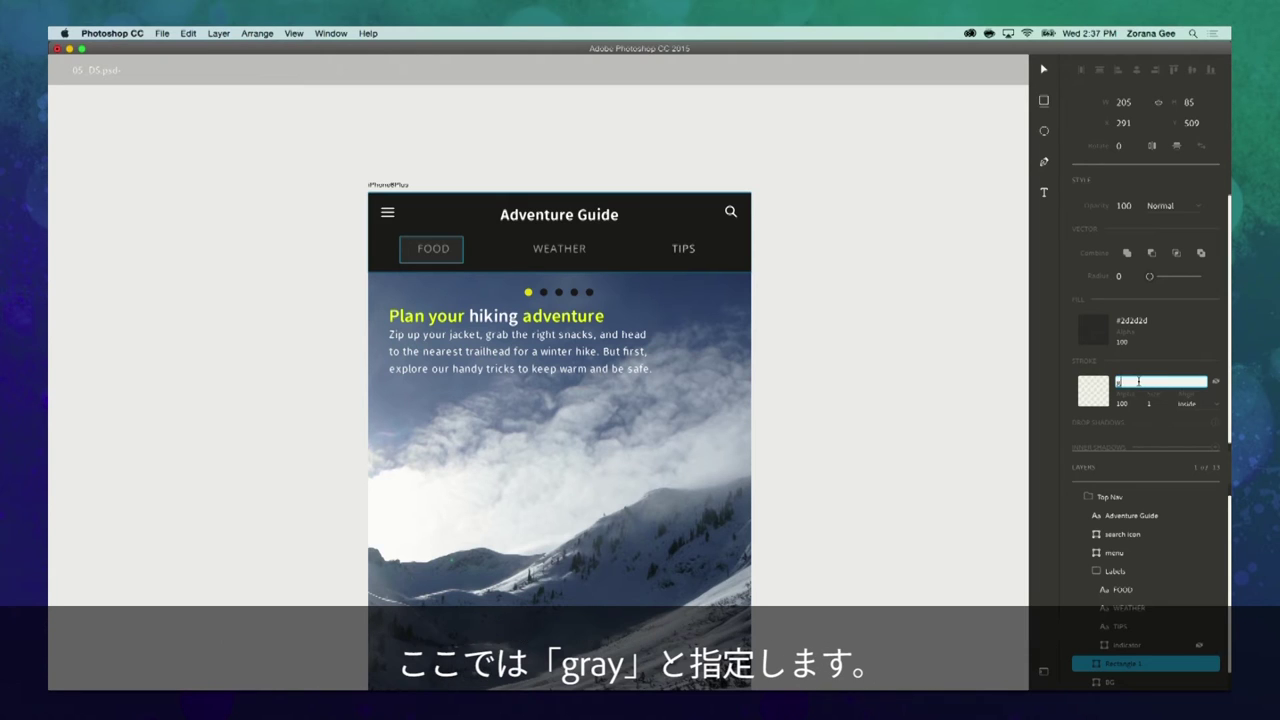
pyautogui.write('grey')
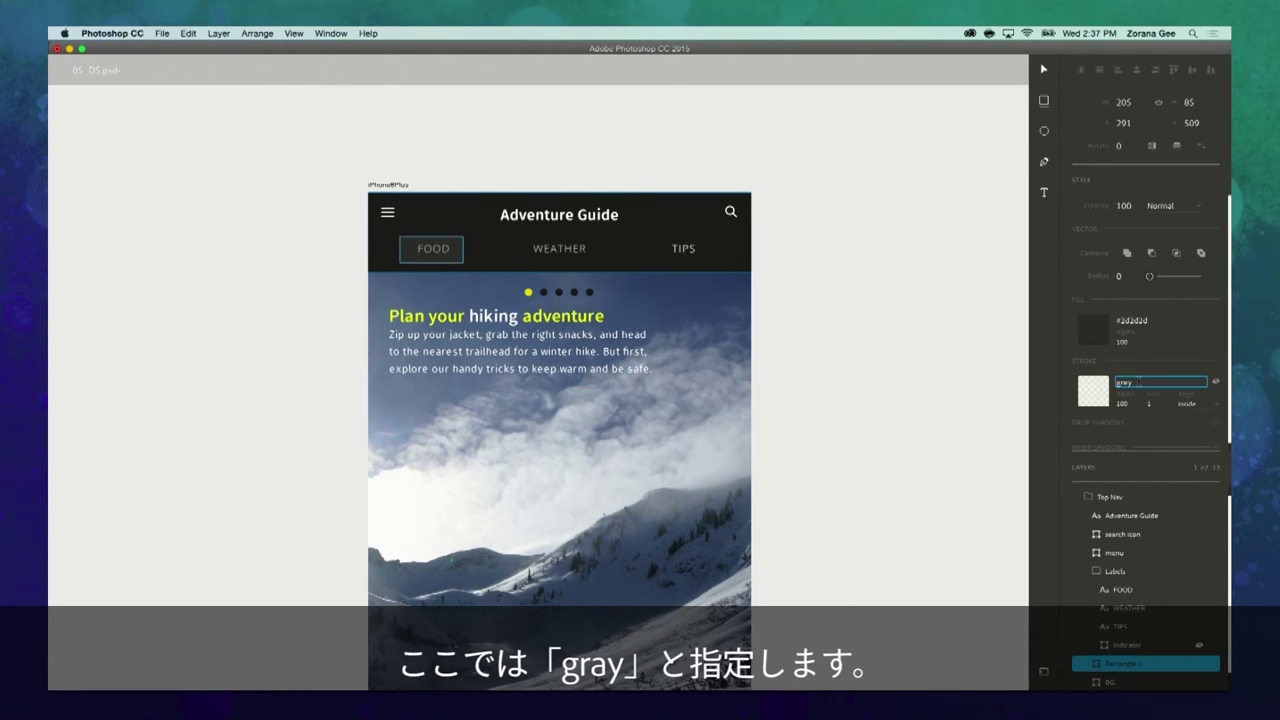
pyautogui.click(871, 343)
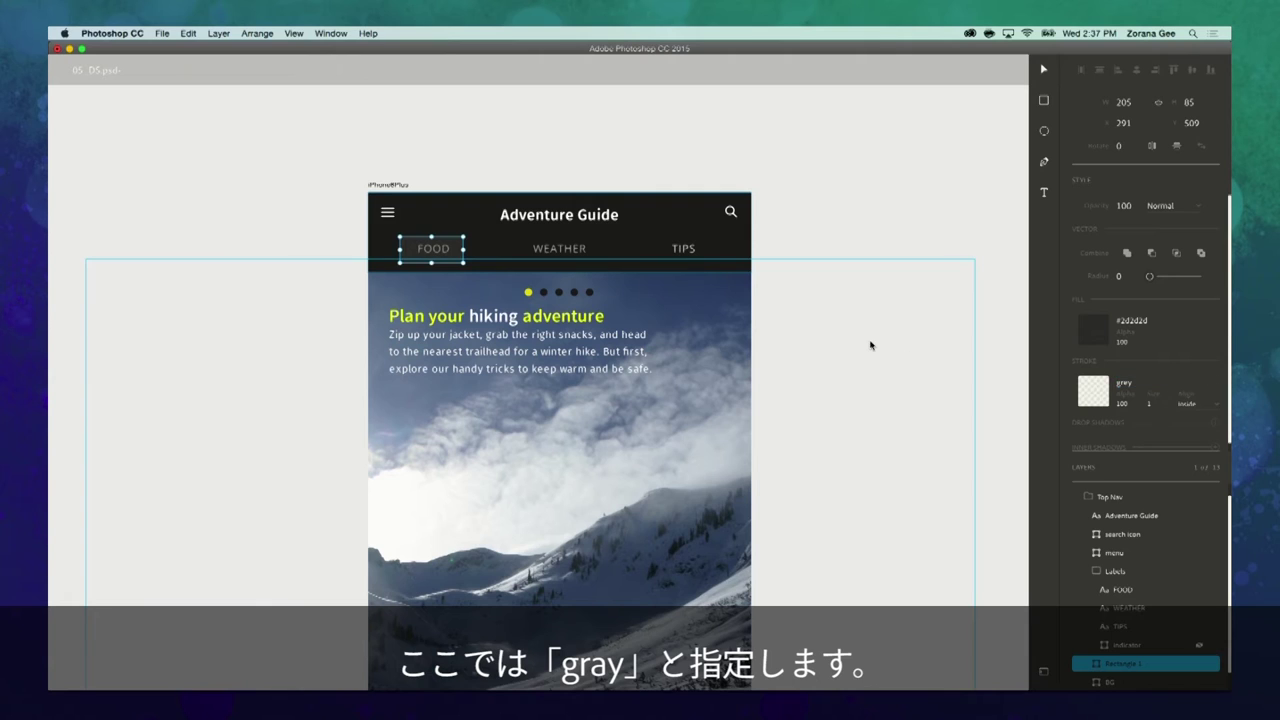
# Step: Alt-drag copies of the FOOD rectangle behind WEATHER and TIPS, then select all three
pyautogui.click(460, 261)
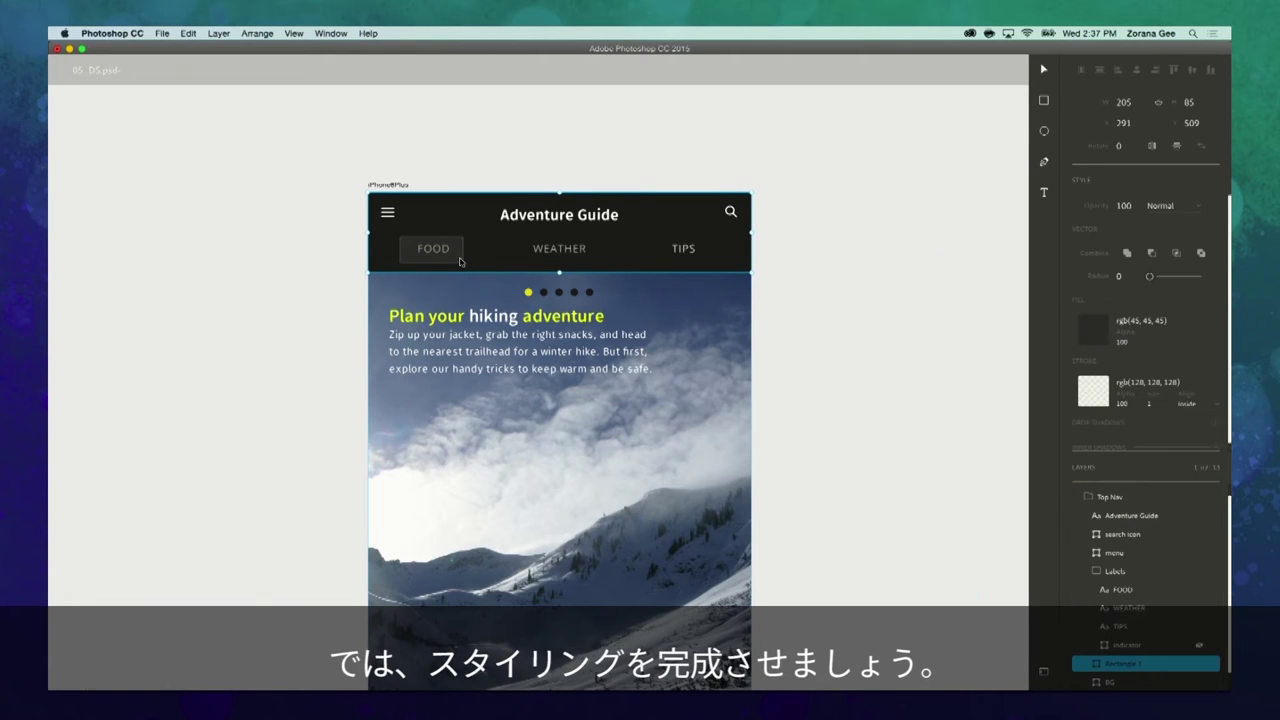
pyautogui.moveTo(460, 261); pyautogui.dragTo(707, 262)
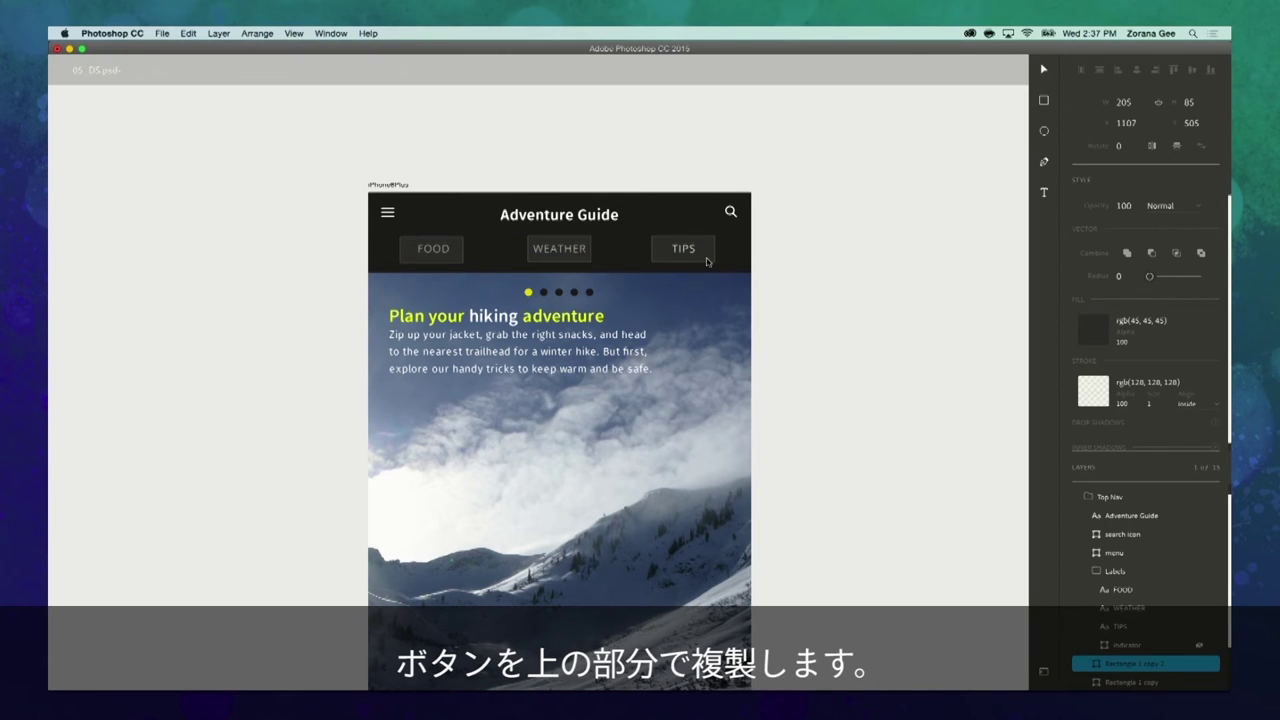
pyautogui.keyDown('shift'); pyautogui.click(584, 262); pyautogui.keyUp('shift')
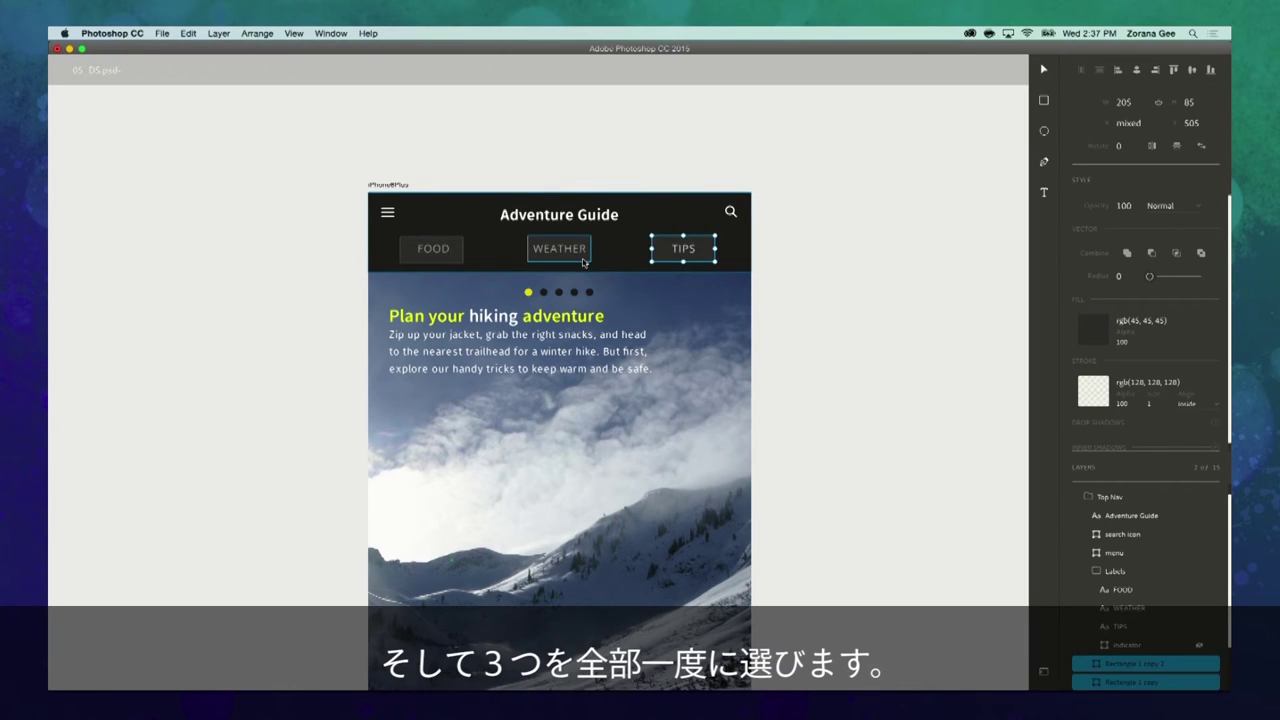
pyautogui.keyDown('shift'); pyautogui.click(449, 264); pyautogui.keyUp('shift')
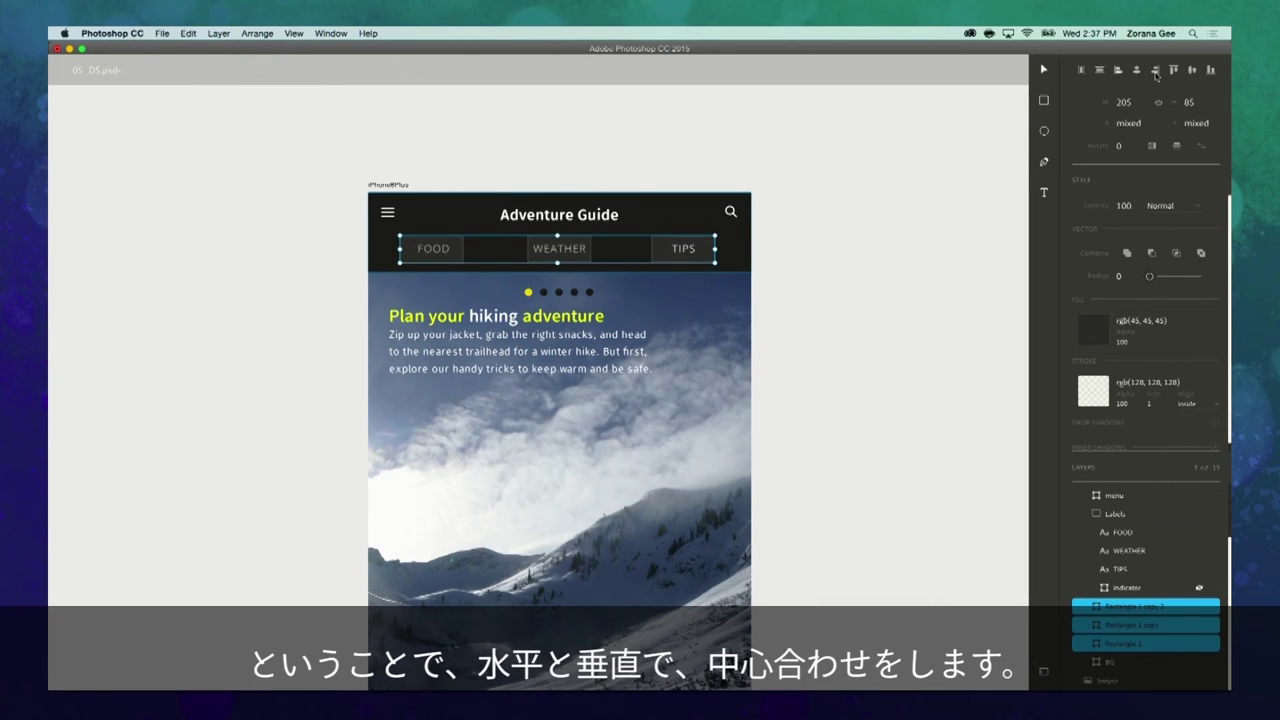
# Step: Align the three button rectangles on vertical centres and set their width to 280
pyautogui.click(1191, 70)
pyautogui.click(1129, 102)
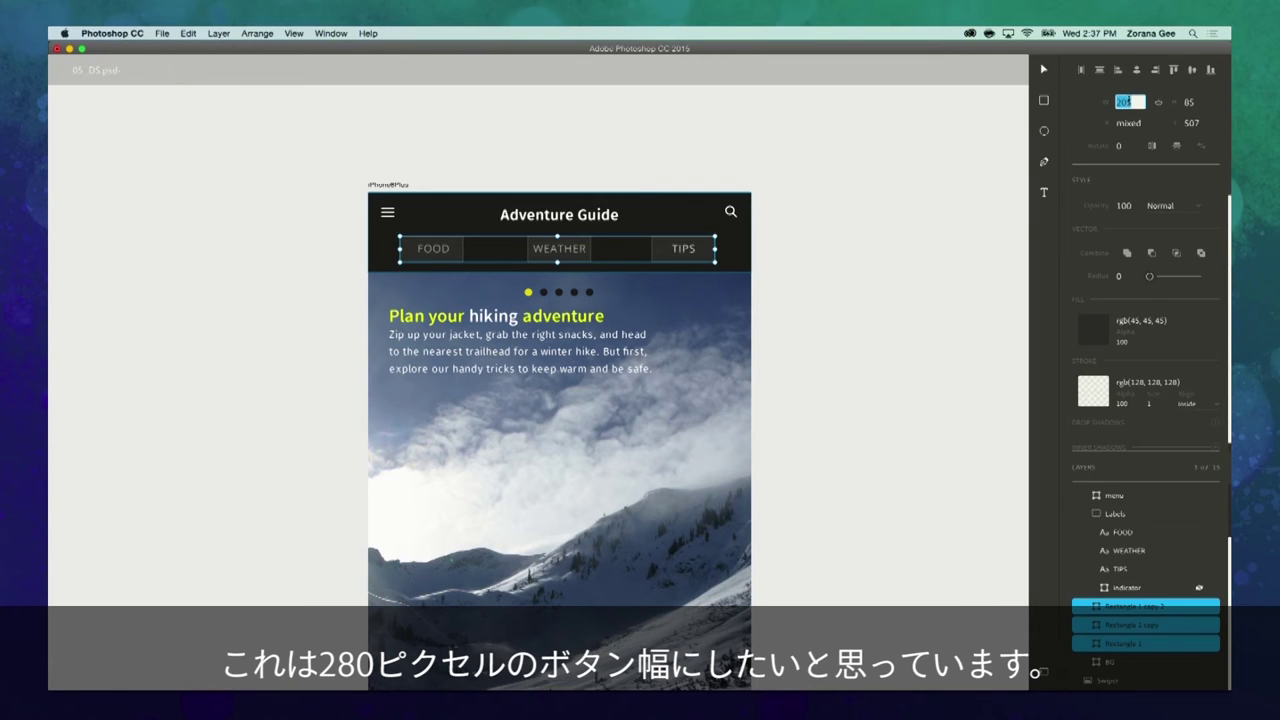
pyautogui.write('280')
pyautogui.press('Return')
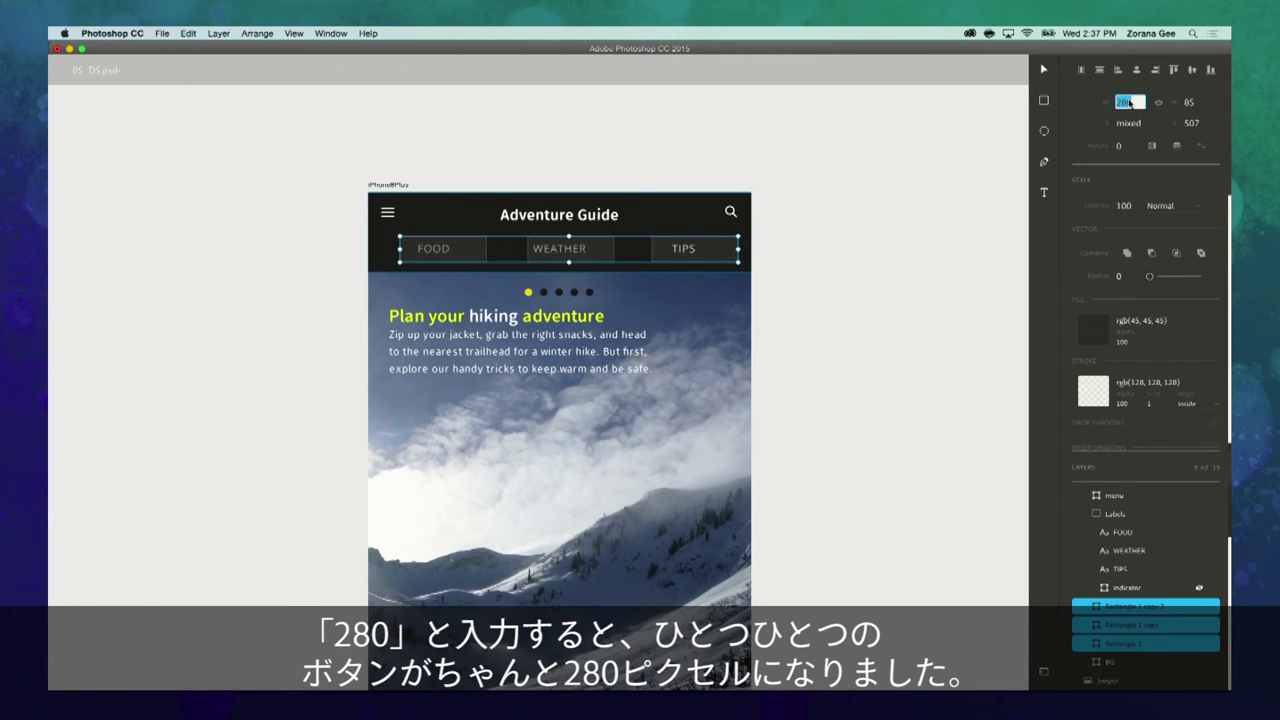
# Step: Set the buttons' height to 80 by entering 240/3 in the H field
pyautogui.click(1128, 102)
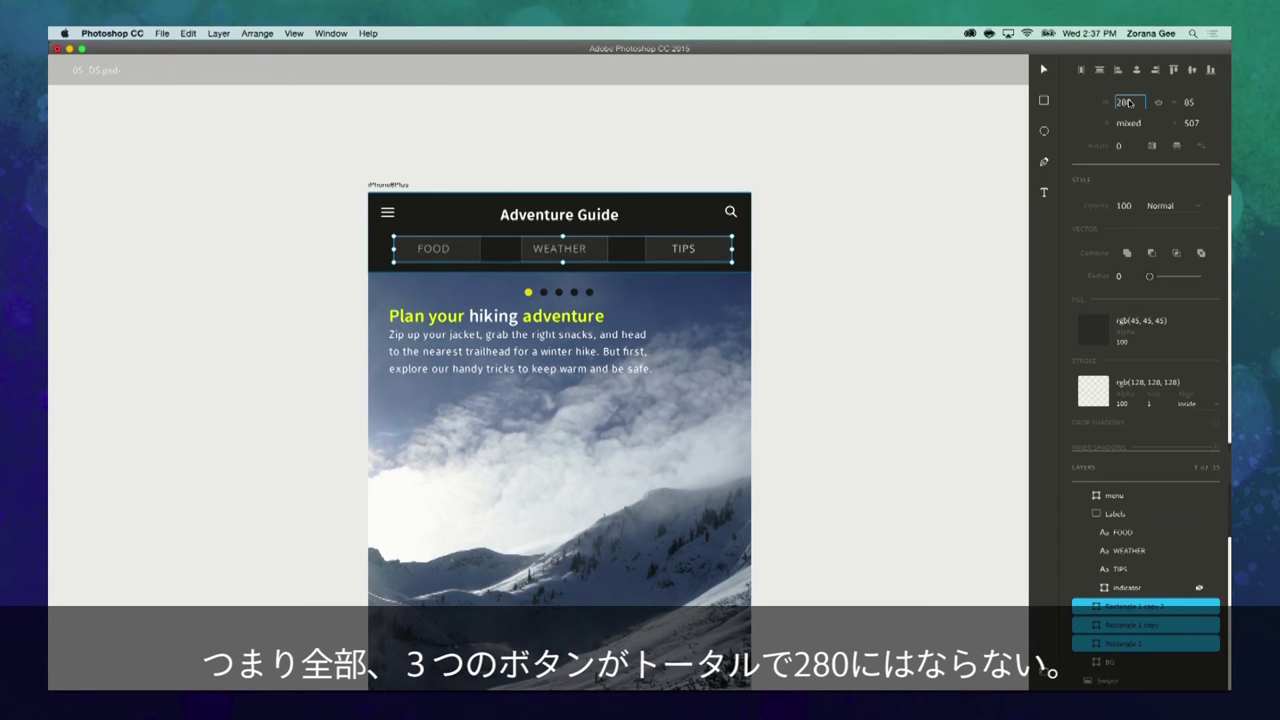
pyautogui.press('Tab')
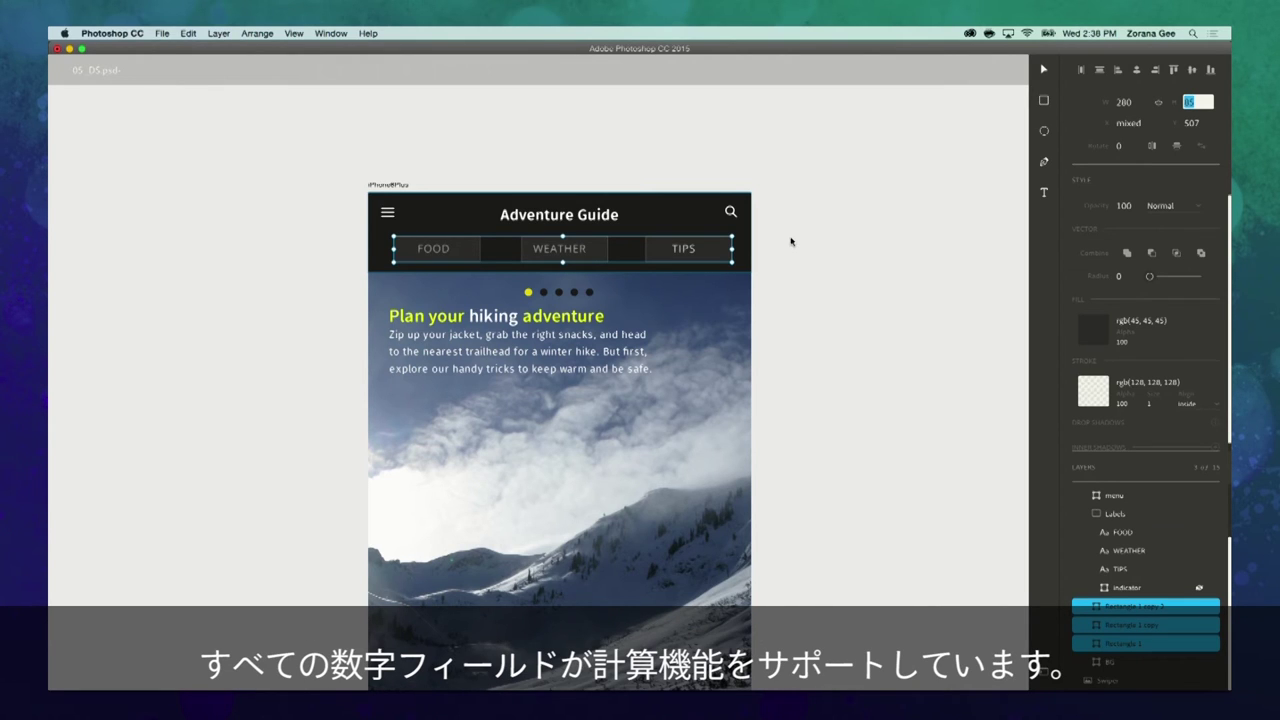
pyautogui.write('240/3')
pyautogui.press('Return')
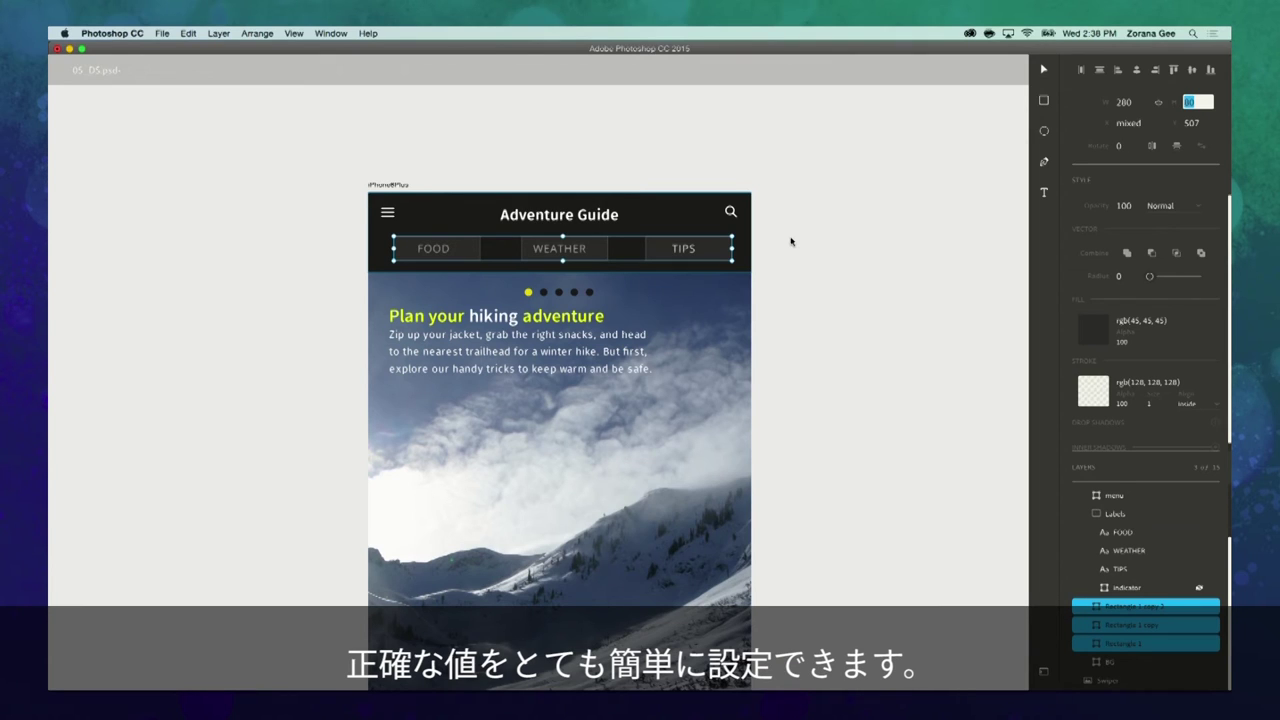
pyautogui.press('Escape')
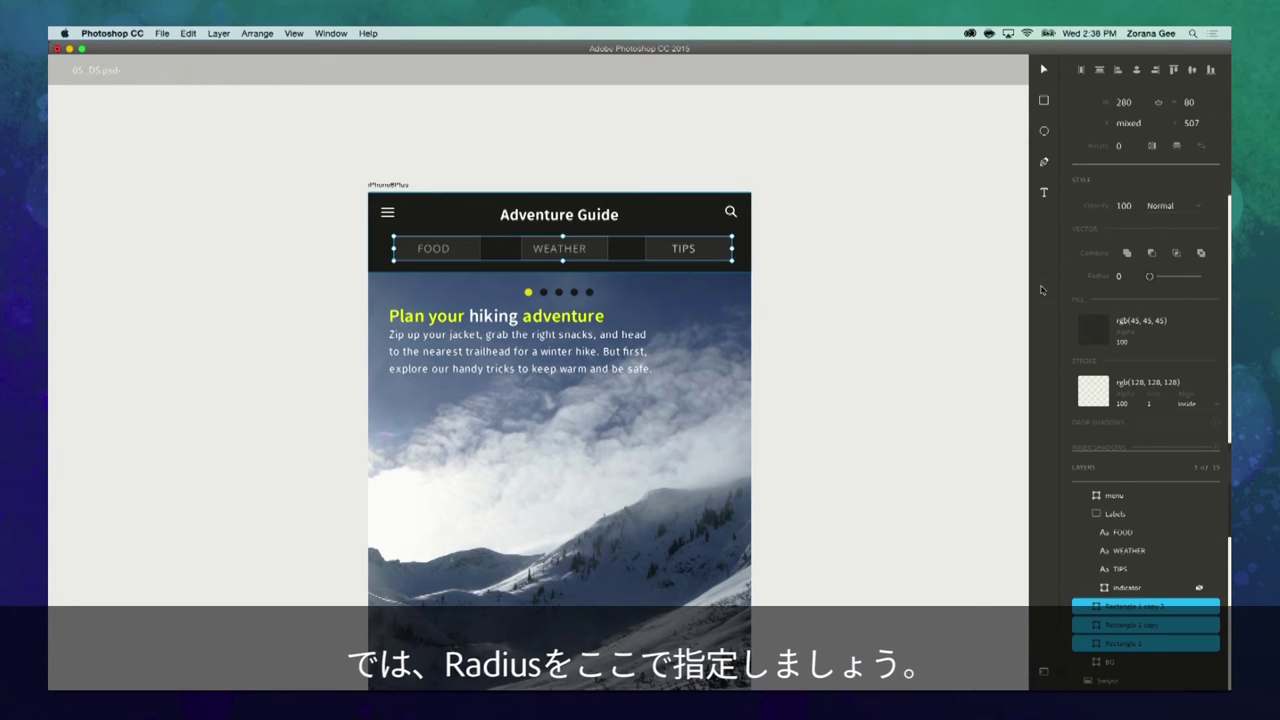
# Step: Give the FOOD, WEATHER and TIPS buttons a 40 px corner radius, then deselect
pyautogui.click(1117, 276)
pyautogui.write('40')
pyautogui.press('Return')
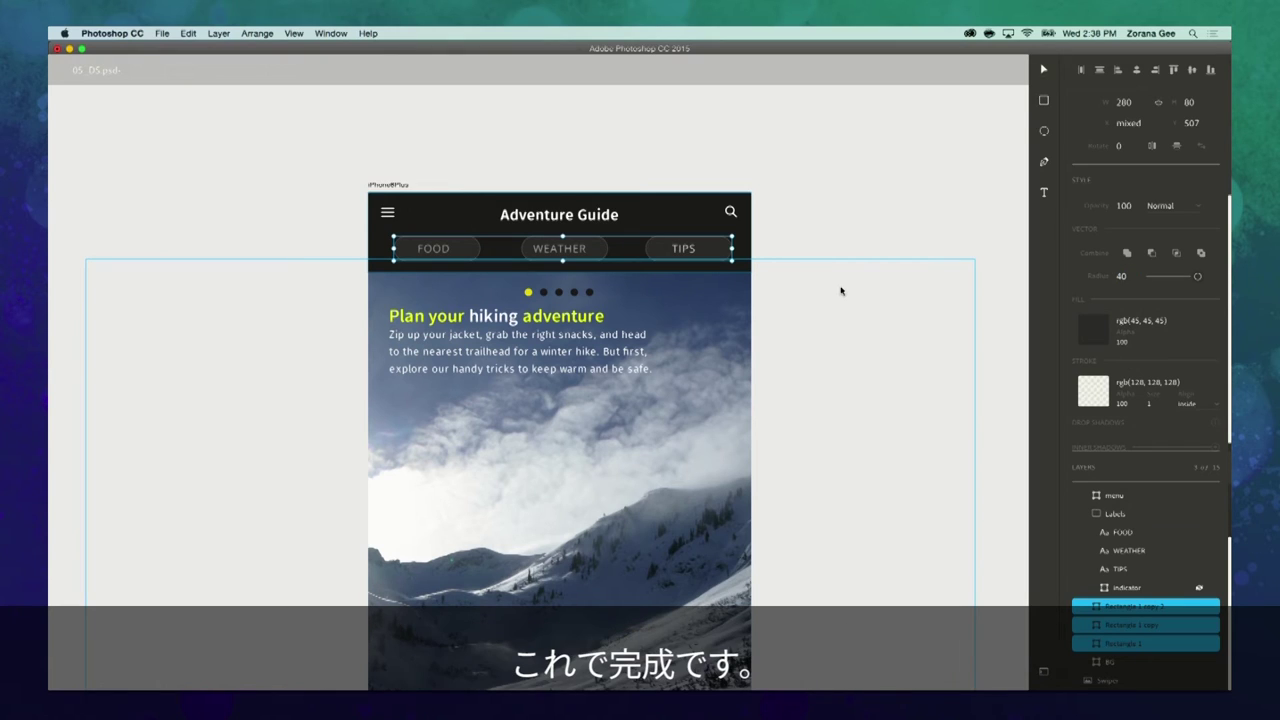
pyautogui.click(850, 237)
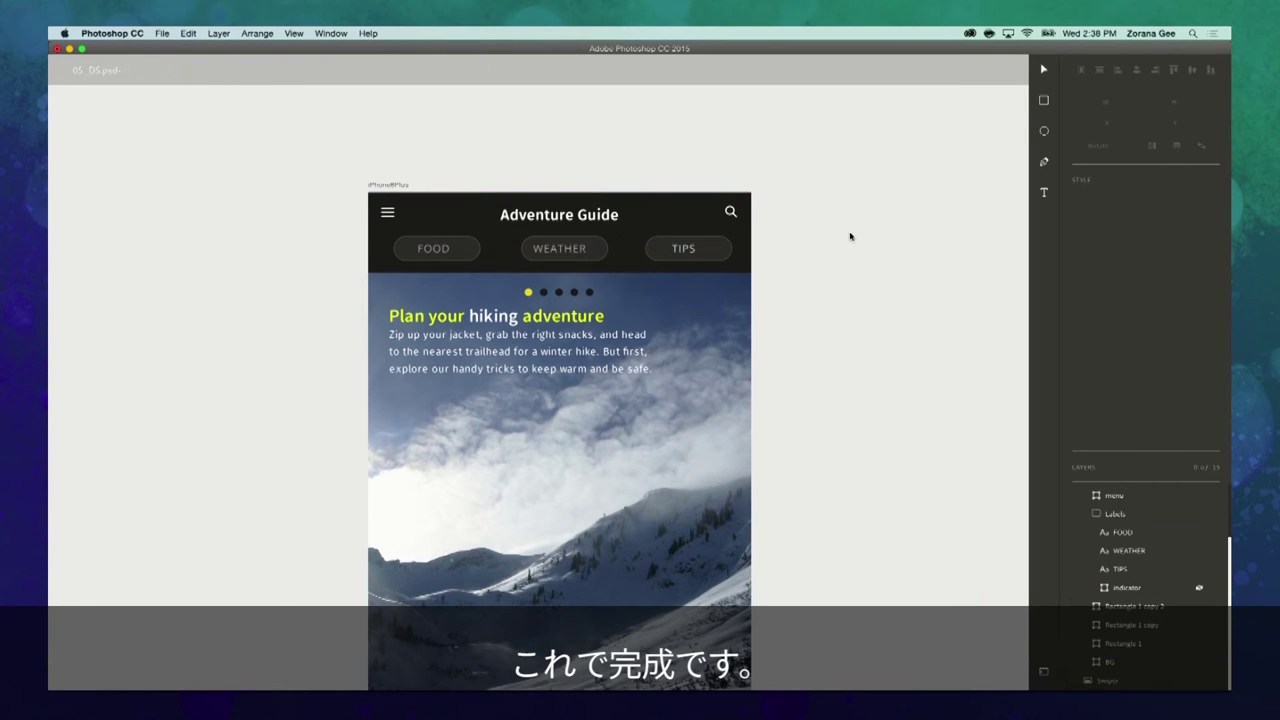